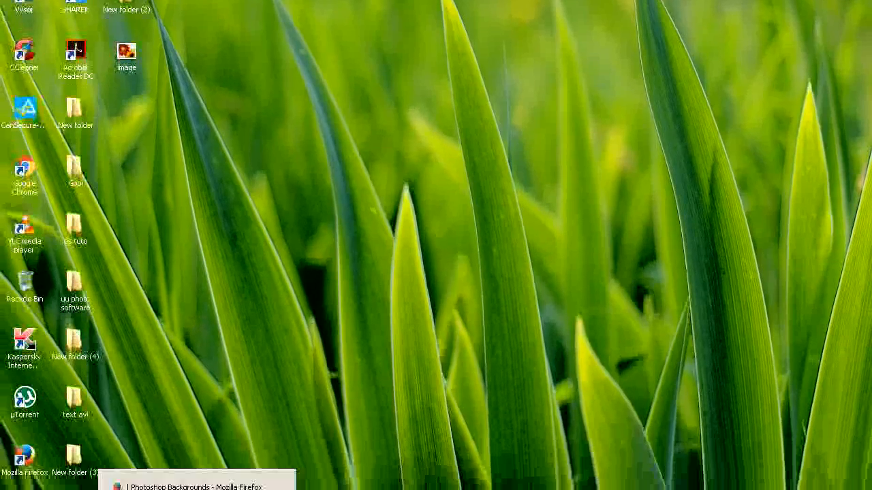
- Switch to Firefox and open the Coat PSD Files - Dress PSD For Photoshop post on psd12.com
{"action": "left_click", "coordinate": [199, 485]}
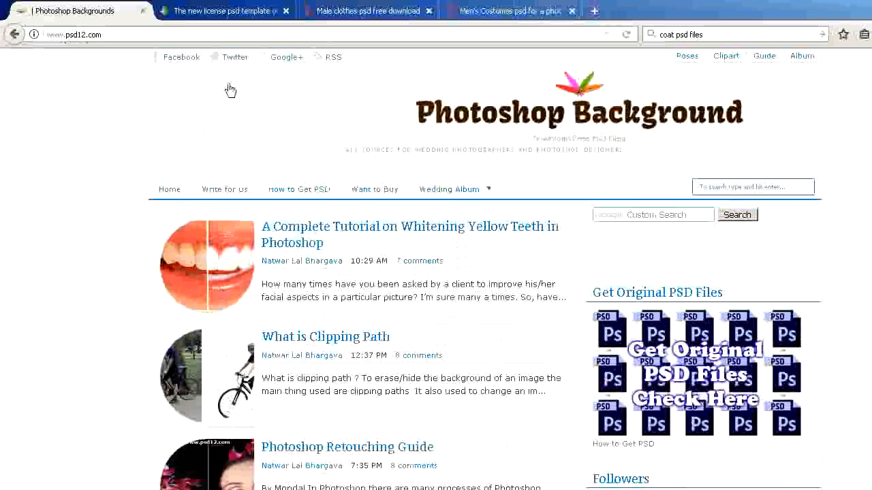
{"action": "scroll", "coordinate": [810, 233], "scroll_direction": "down", "scroll_amount": 3}
{"action": "scroll", "coordinate": [785, 233], "scroll_direction": "down", "scroll_amount": 20}
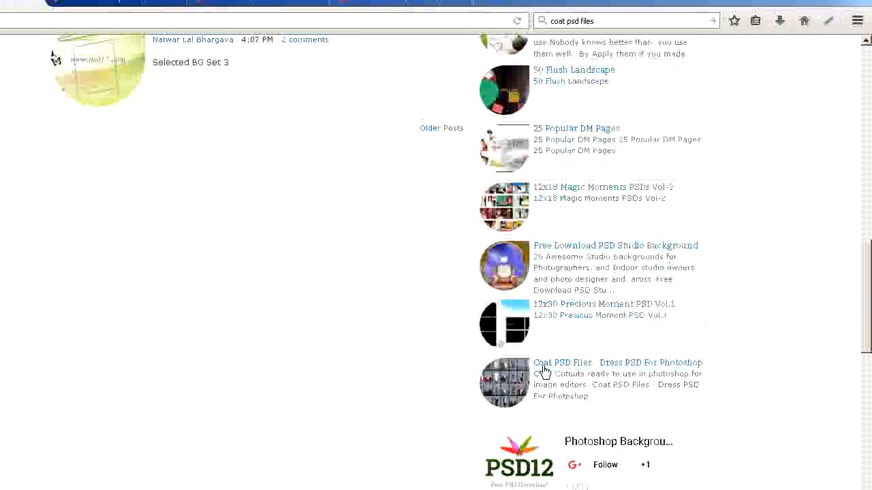
{"action": "left_click", "coordinate": [643, 368]}
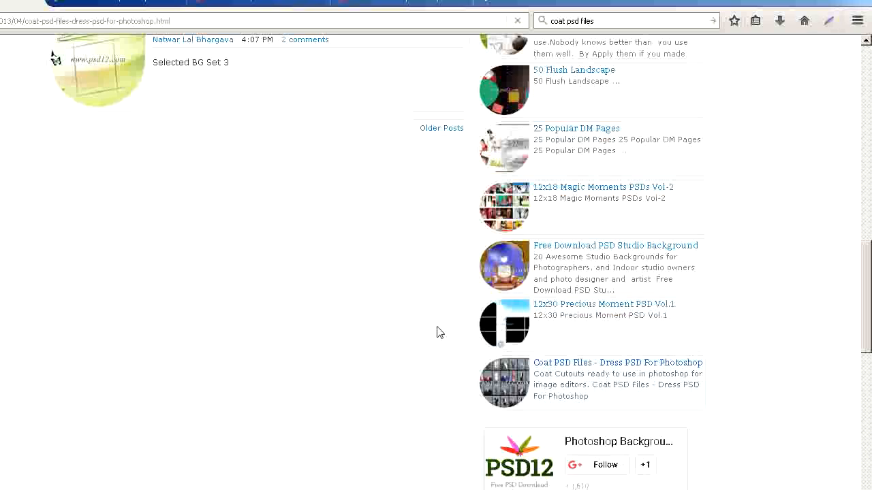
{"action": "left_click", "coordinate": [651, 357]}
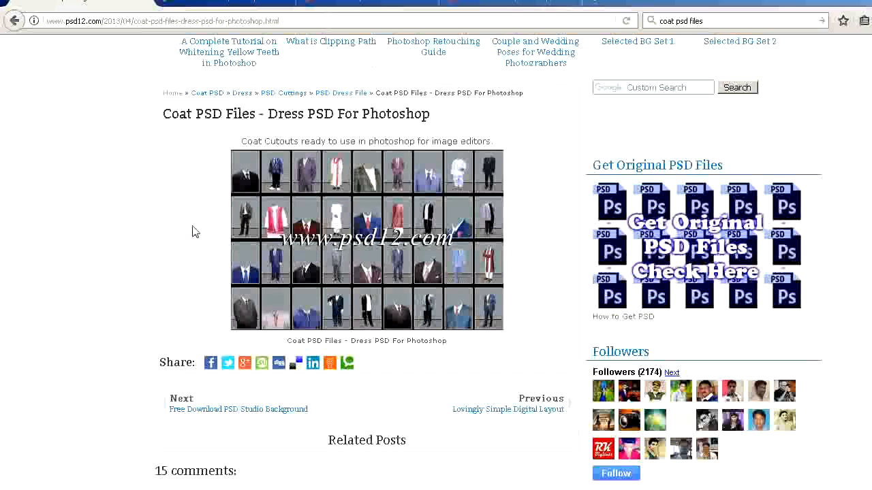
- Open the PSD file 15 from the Downloads folder in Photoshop and inspect the coat cutout with the Background layer temporarily hidden
{"action": "key", "text": "super"}
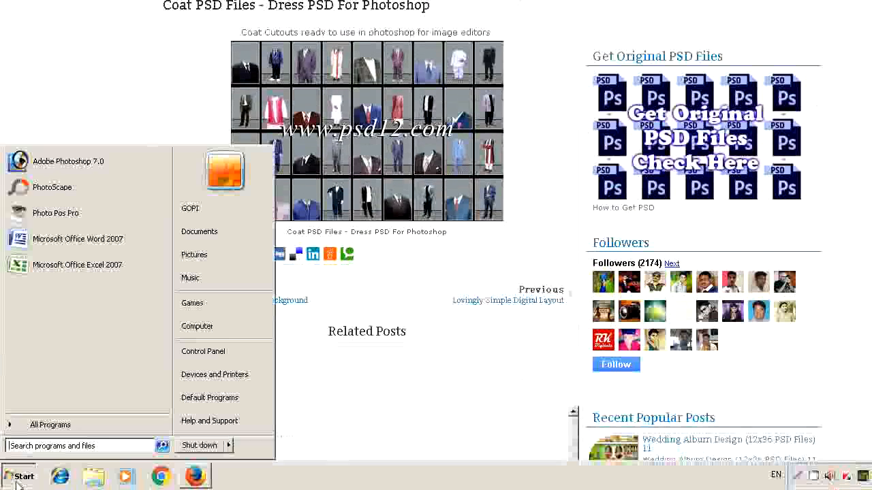
{"action": "left_click", "coordinate": [219, 233]}
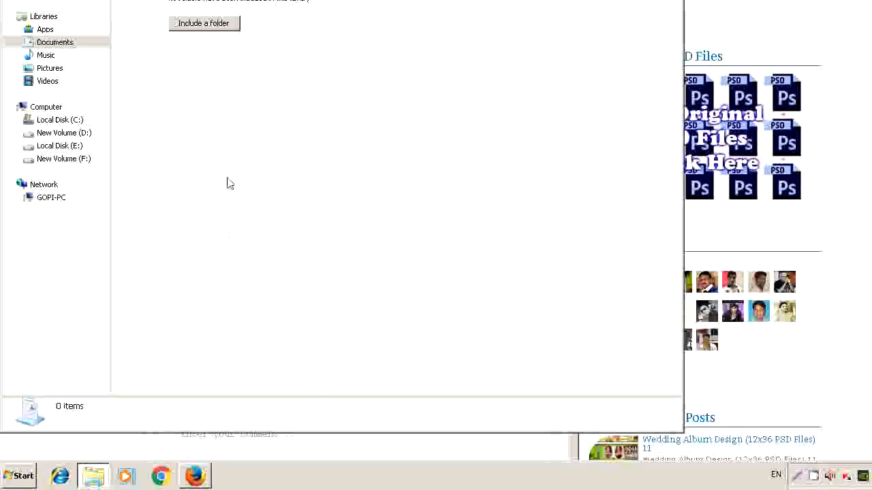
{"action": "left_click", "coordinate": [60, 45]}
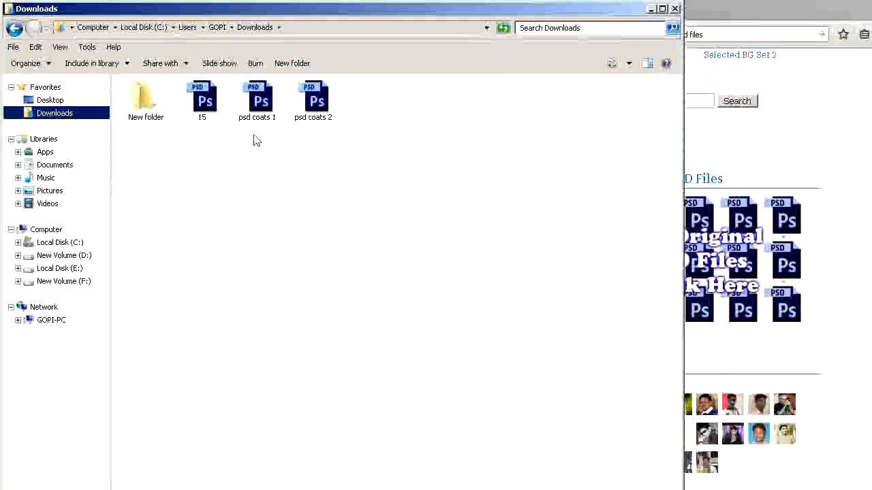
{"action": "left_click", "coordinate": [210, 100]}
{"action": "double_click", "coordinate": [209, 100]}
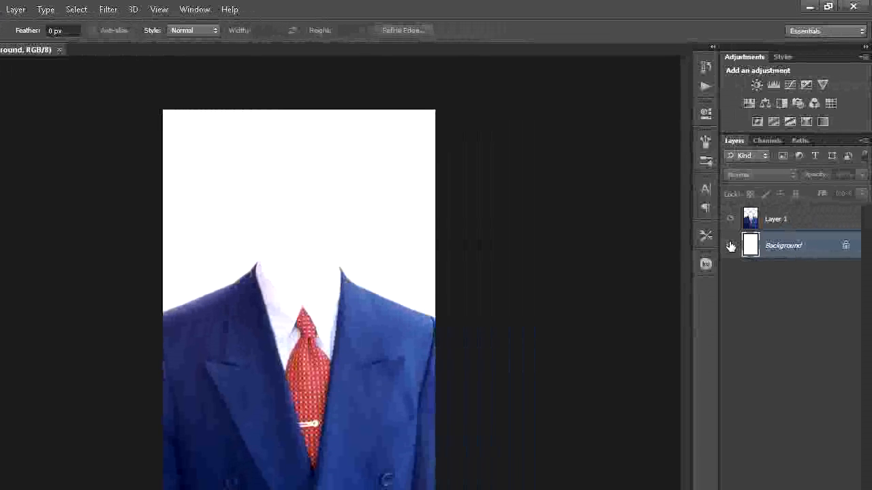
{"action": "left_click", "coordinate": [730, 247]}
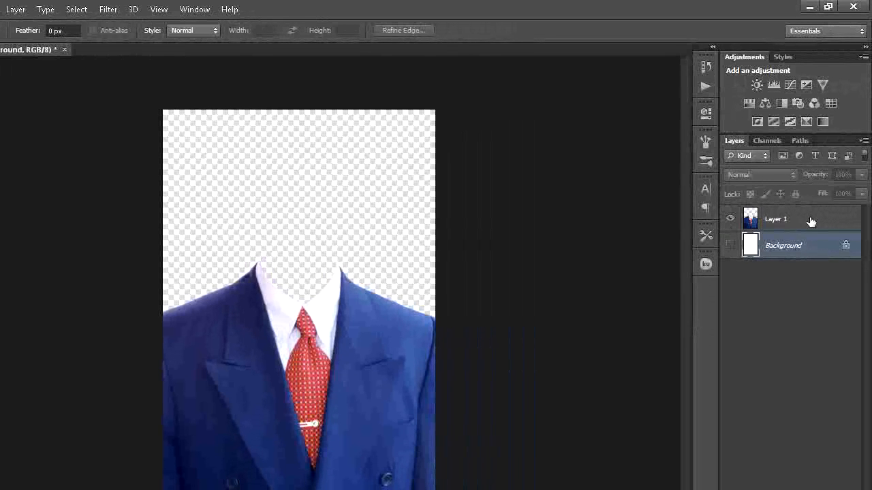
{"action": "left_click", "coordinate": [731, 246]}
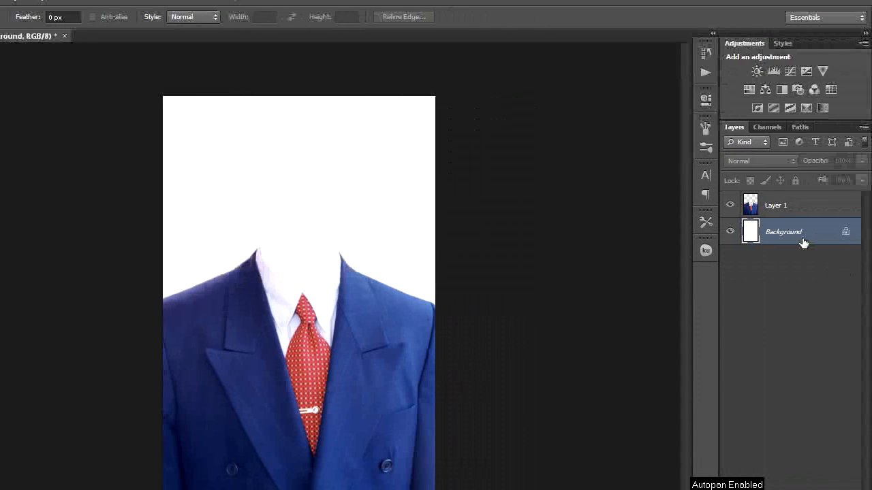
- Place the portrait file named image into the document between the Background and the coat layer
{"action": "left_click", "coordinate": [38, 10]}
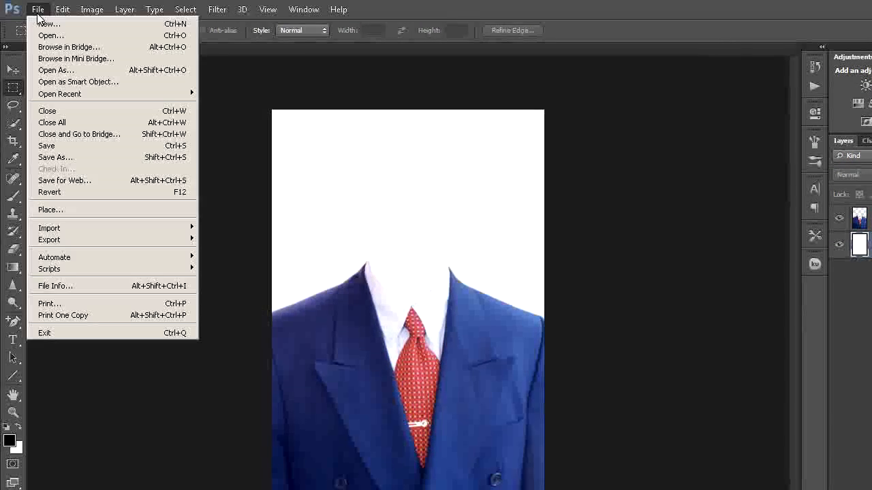
{"action": "left_click", "coordinate": [48, 210]}
{"action": "left_click", "coordinate": [518, 223]}
{"action": "left_click", "coordinate": [658, 351]}
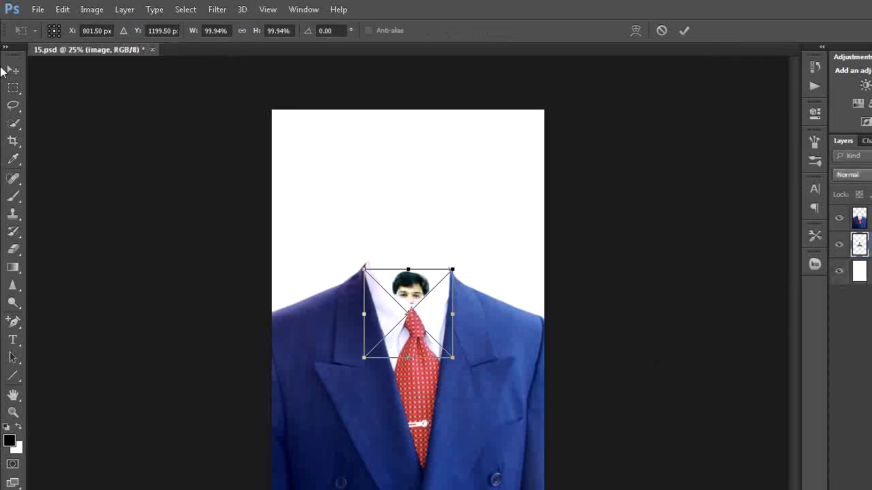
{"action": "left_click", "coordinate": [14, 71]}
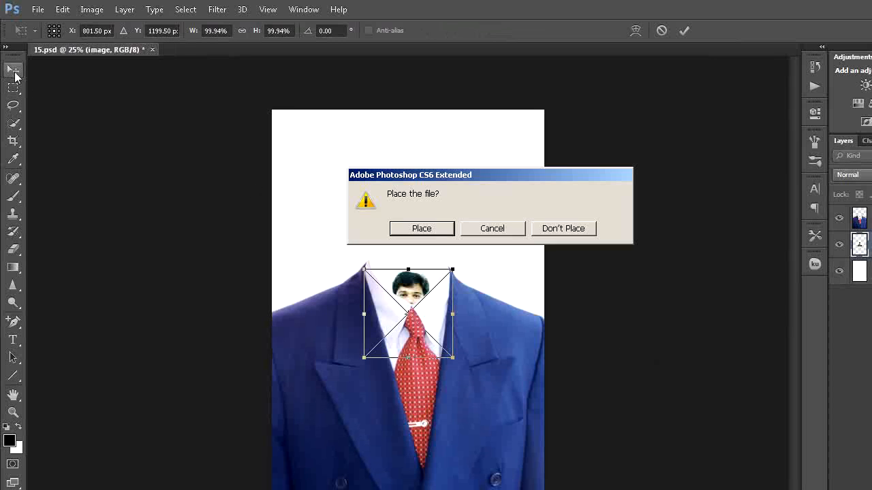
{"action": "left_click", "coordinate": [441, 234]}
- Move the placed portrait up above the collar and scale it proportionally to about 208%
{"action": "left_click_drag", "start_coordinate": [415, 293], "coordinate": [415, 253]}
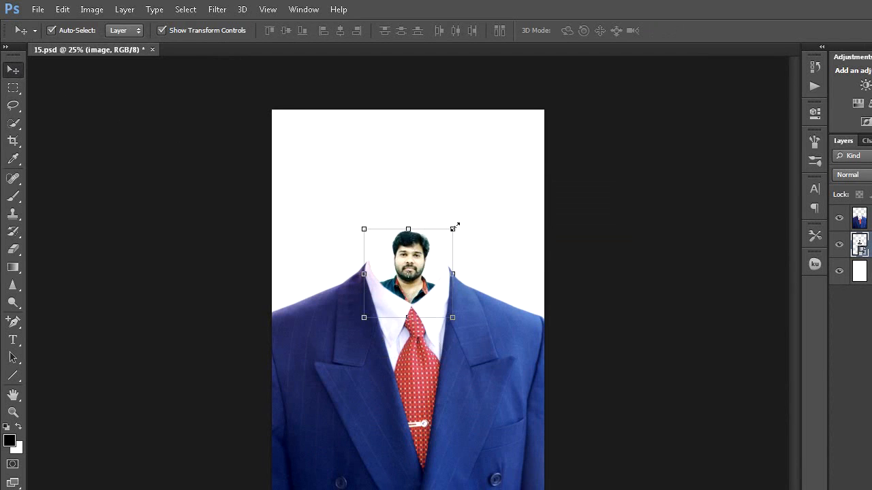
{"action": "left_click_drag", "start_coordinate": [455, 227], "coordinate": [498, 175]}
{"action": "left_click_drag", "start_coordinate": [419, 213], "coordinate": [406, 192]}
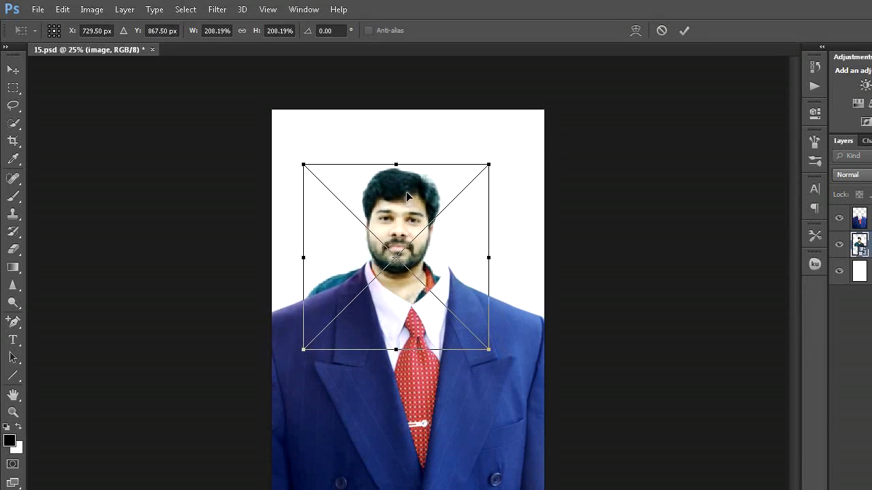
- Widen the portrait to about 307% and nudge it so the neck fits the coat collar, and apply the transformation
{"action": "left_click_drag", "start_coordinate": [488, 257], "coordinate": [516, 254]}
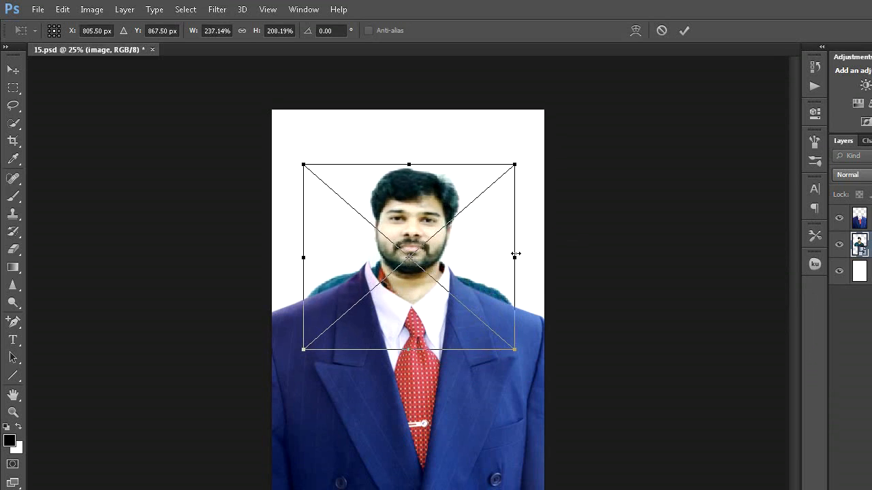
{"action": "left_click_drag", "start_coordinate": [425, 219], "coordinate": [421, 219]}
{"action": "left_click_drag", "start_coordinate": [508, 260], "coordinate": [525, 260]}
{"action": "left_click_drag", "start_coordinate": [295, 261], "coordinate": [282, 261]}
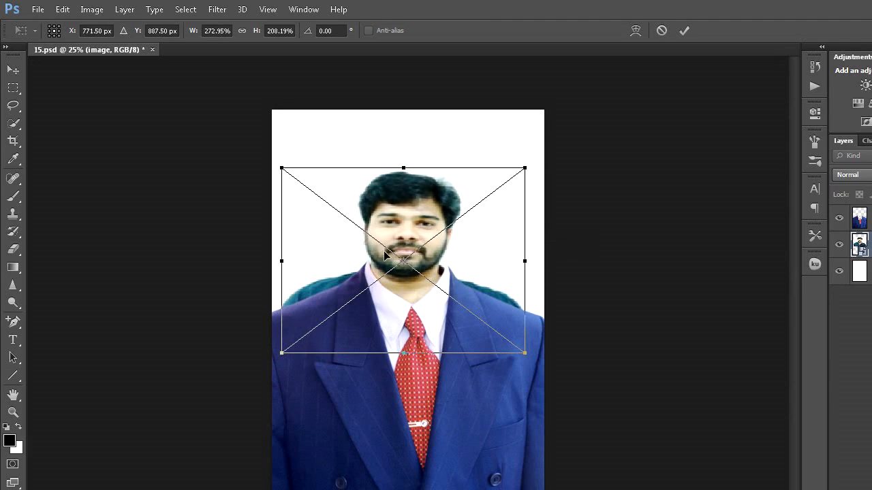
{"action": "left_click_drag", "start_coordinate": [402, 244], "coordinate": [401, 246]}
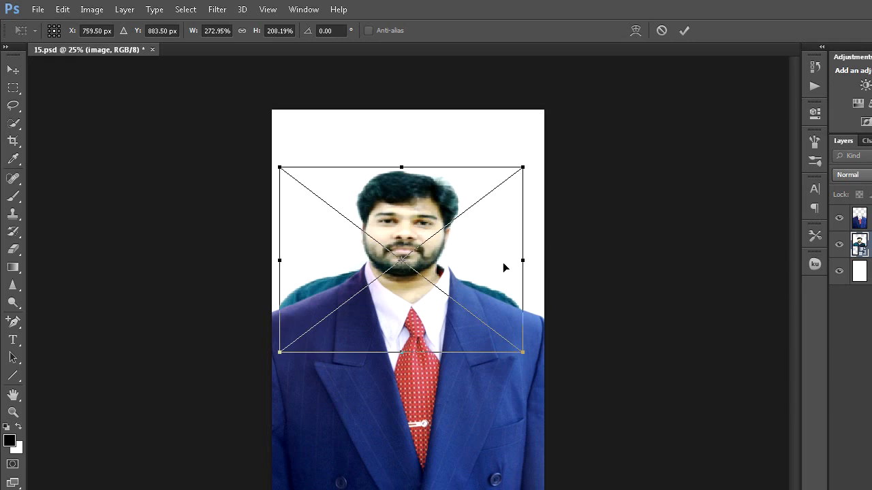
{"action": "left_click_drag", "start_coordinate": [524, 261], "coordinate": [538, 259]}
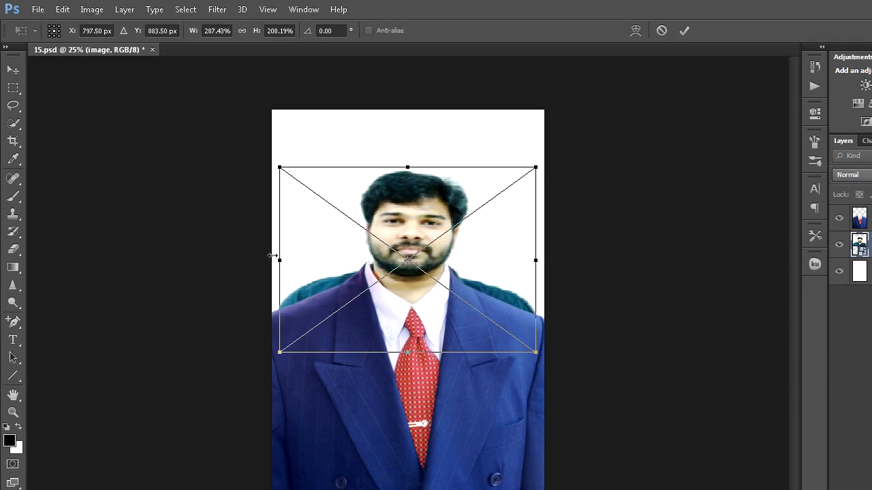
{"action": "left_click_drag", "start_coordinate": [275, 260], "coordinate": [273, 261]}
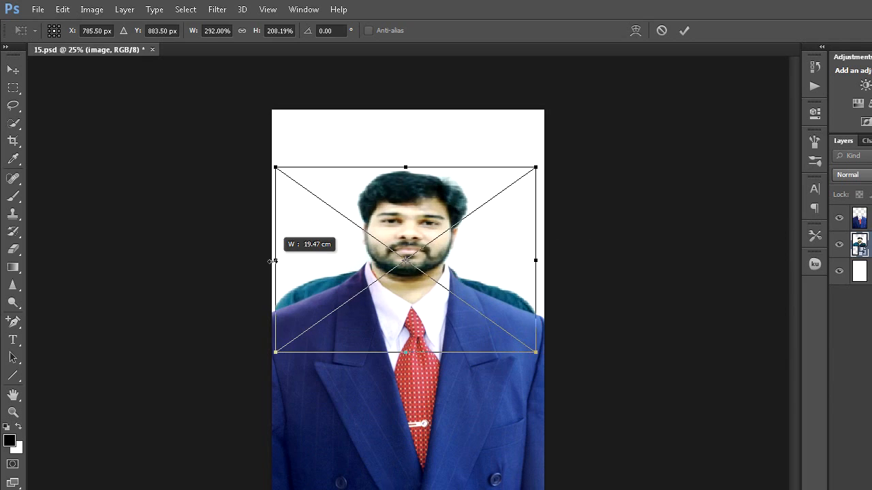
{"action": "left_click_drag", "start_coordinate": [386, 236], "coordinate": [385, 236]}
{"action": "left_click_drag", "start_coordinate": [537, 258], "coordinate": [539, 258]}
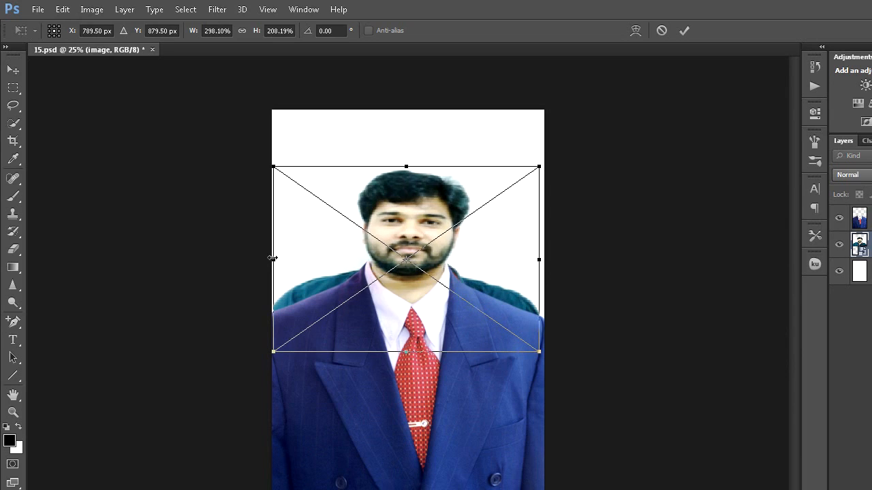
{"action": "left_click_drag", "start_coordinate": [273, 258], "coordinate": [269, 259]}
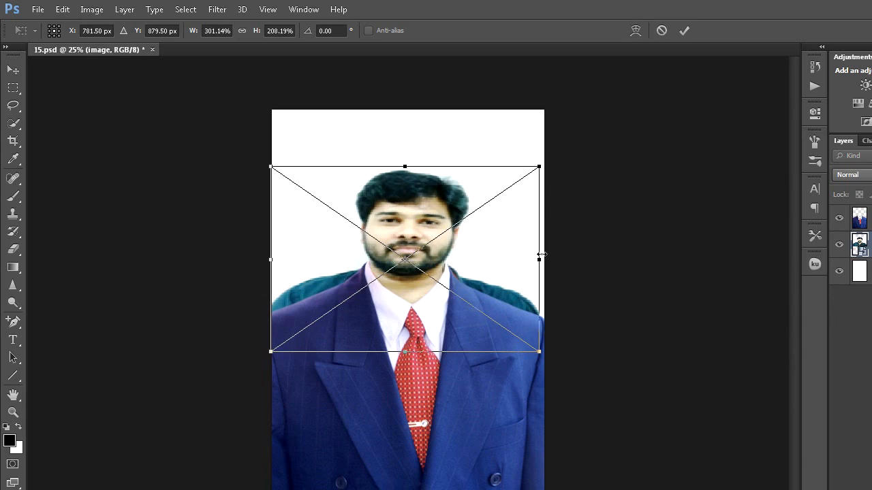
{"action": "left_click_drag", "start_coordinate": [539, 258], "coordinate": [542, 258]}
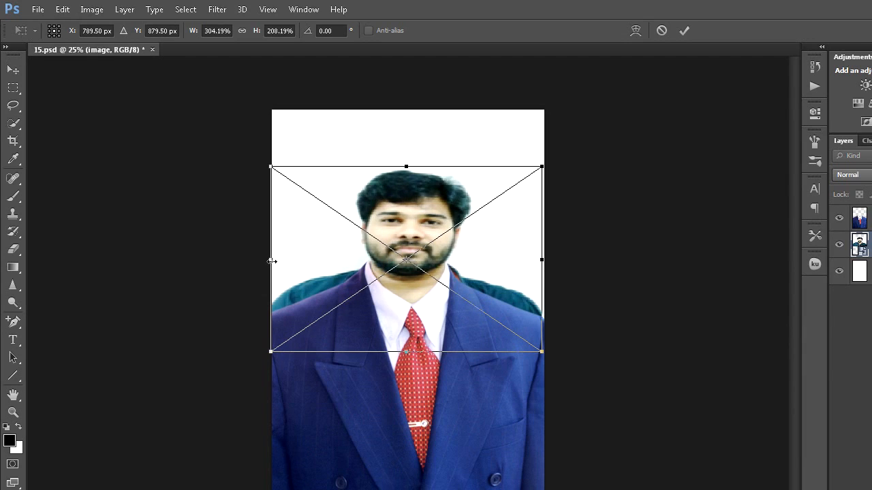
{"action": "left_click_drag", "start_coordinate": [270, 262], "coordinate": [268, 262]}
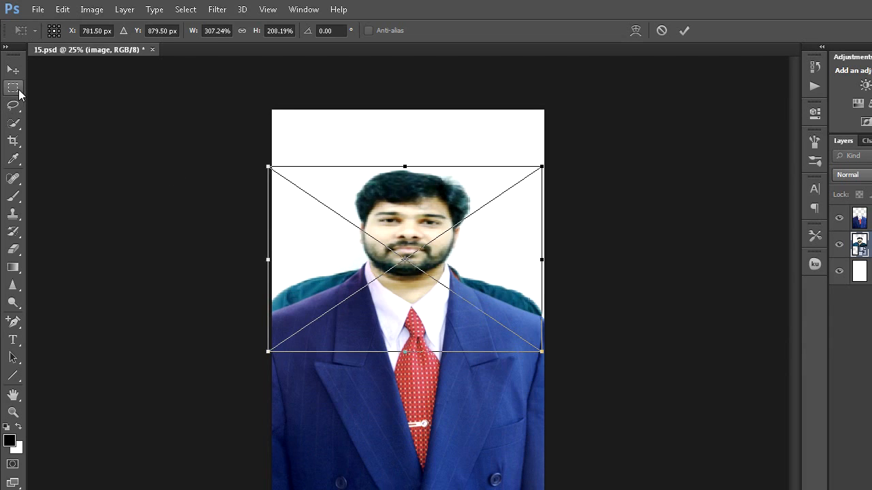
{"action": "left_click", "coordinate": [17, 89]}
{"action": "left_click", "coordinate": [434, 230]}
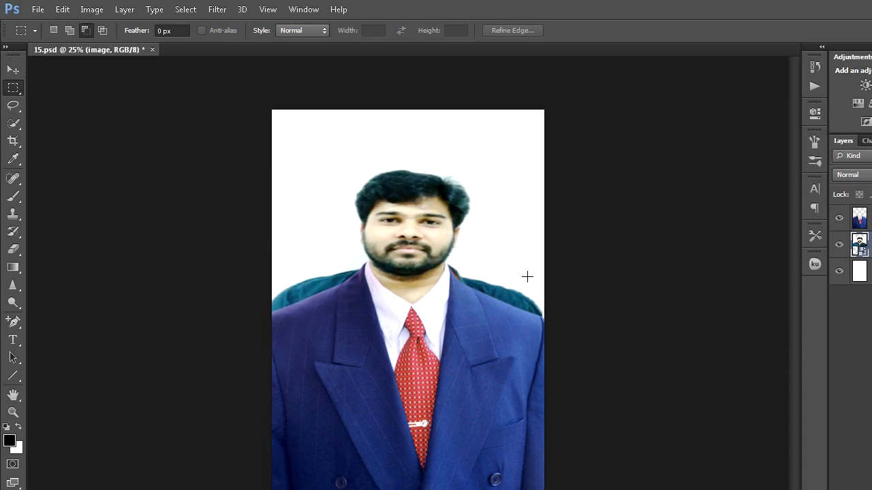
- Rasterize the portrait layer and add a layer mask to it
{"action": "key", "text": "b"}
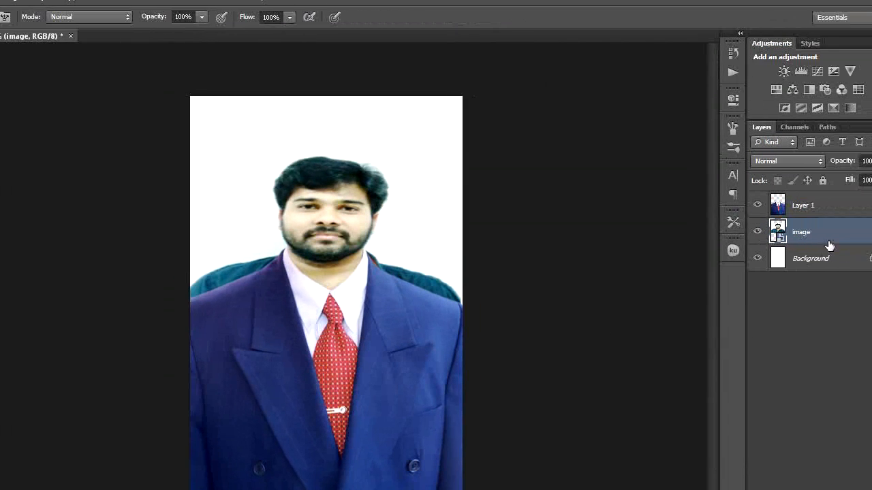
{"action": "right_click", "coordinate": [821, 236]}
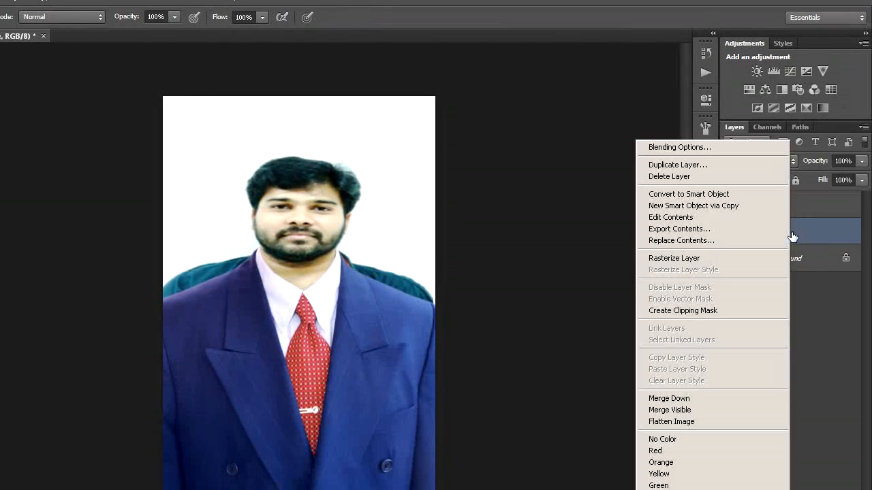
{"action": "left_click", "coordinate": [699, 258]}
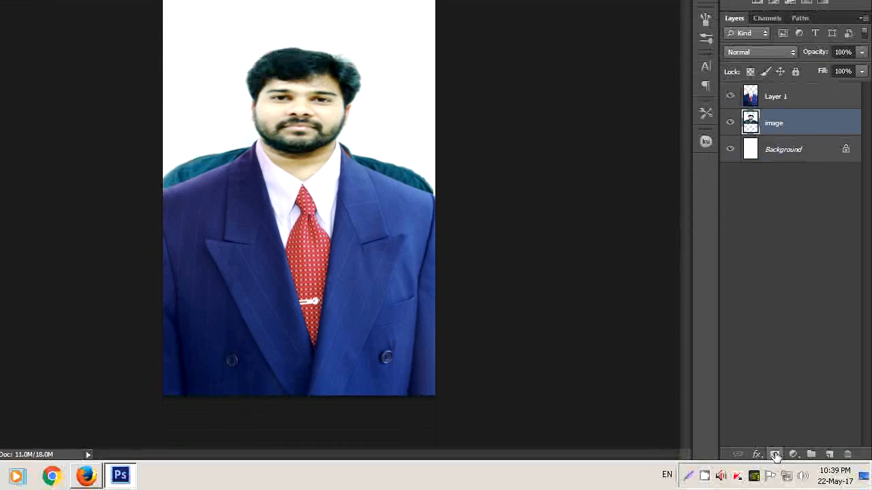
{"action": "left_click", "coordinate": [776, 454]}
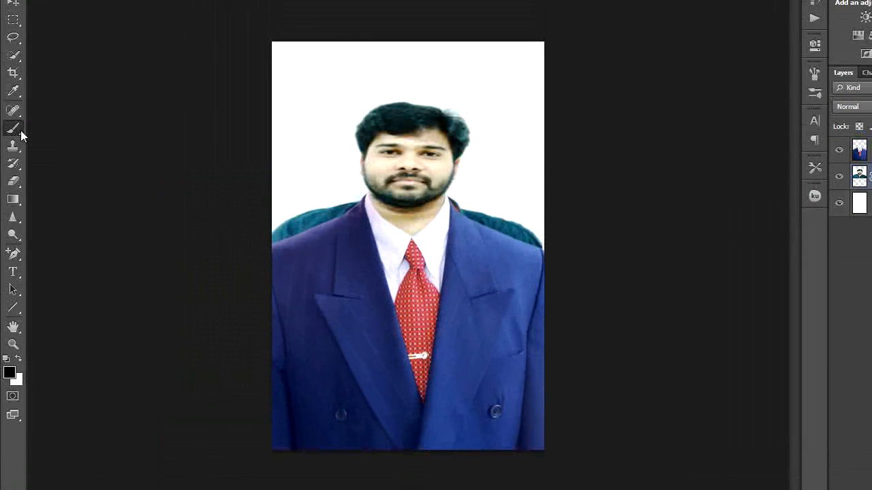
- Mask out the original clothing above both coat shoulders with a soft black 164 px brush
{"action": "right_click", "coordinate": [21, 130]}
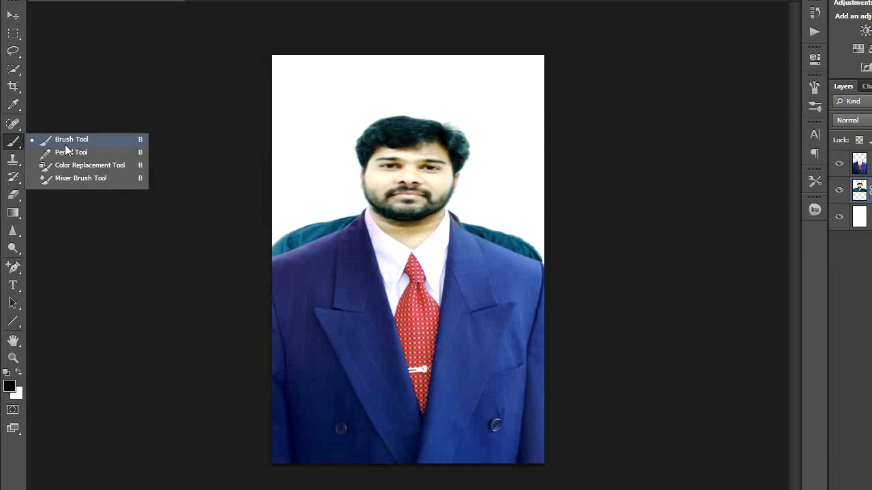
{"action": "left_click", "coordinate": [69, 140]}
{"action": "left_click", "coordinate": [69, 31]}
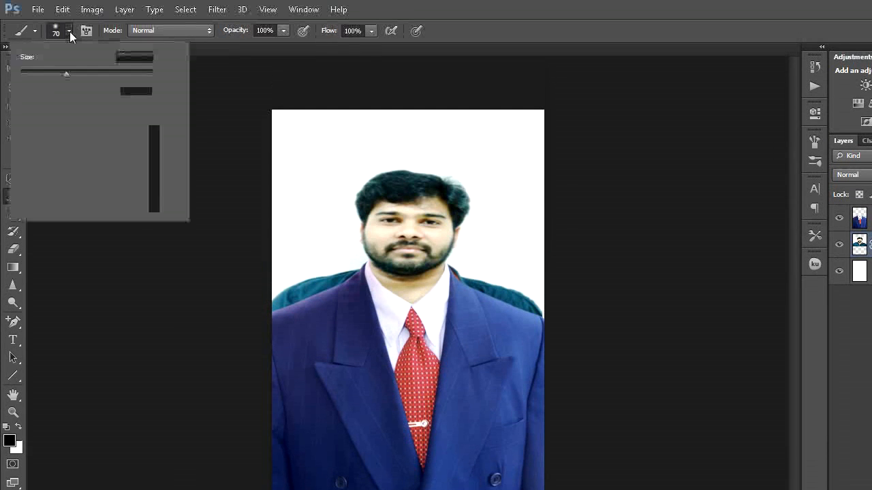
{"action": "left_click", "coordinate": [87, 71]}
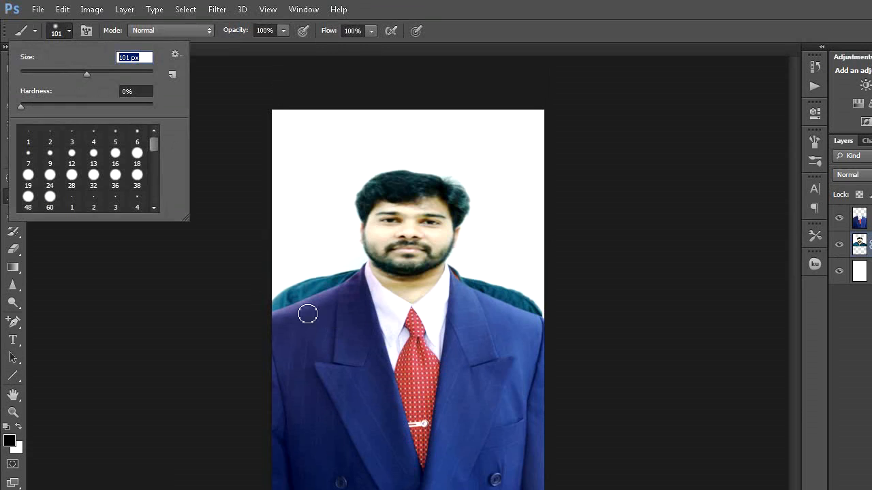
{"action": "left_click", "coordinate": [108, 73]}
{"action": "mouse_move", "coordinate": [345, 276]}
{"action": "left_mouse_down"}
{"action": "mouse_move", "coordinate": [274, 304]}
{"action": "mouse_move", "coordinate": [310, 279]}
{"action": "mouse_move", "coordinate": [353, 272]}
{"action": "mouse_move", "coordinate": [330, 290]}
{"action": "mouse_move", "coordinate": [344, 259]}
{"action": "left_mouse_up"}
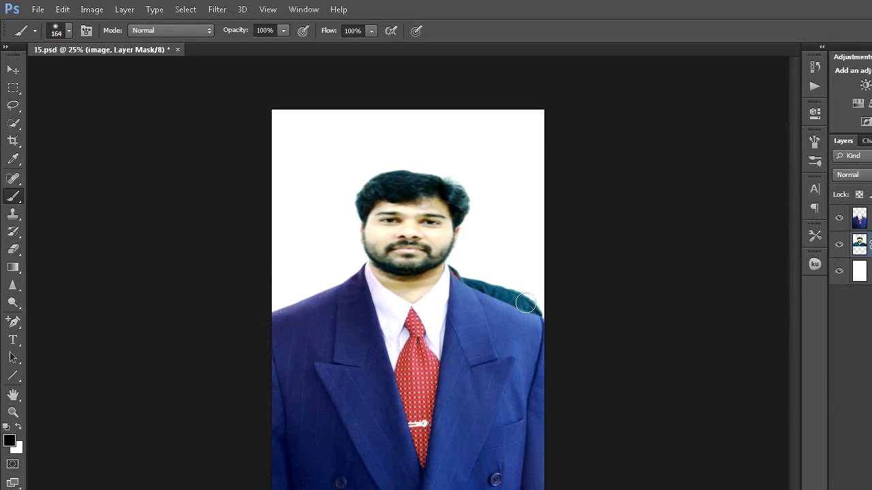
{"action": "mouse_move", "coordinate": [456, 271]}
{"action": "left_mouse_down"}
{"action": "mouse_move", "coordinate": [523, 293]}
{"action": "mouse_move", "coordinate": [481, 298]}
{"action": "mouse_move", "coordinate": [483, 308]}
{"action": "mouse_move", "coordinate": [554, 323]}
{"action": "left_mouse_up"}
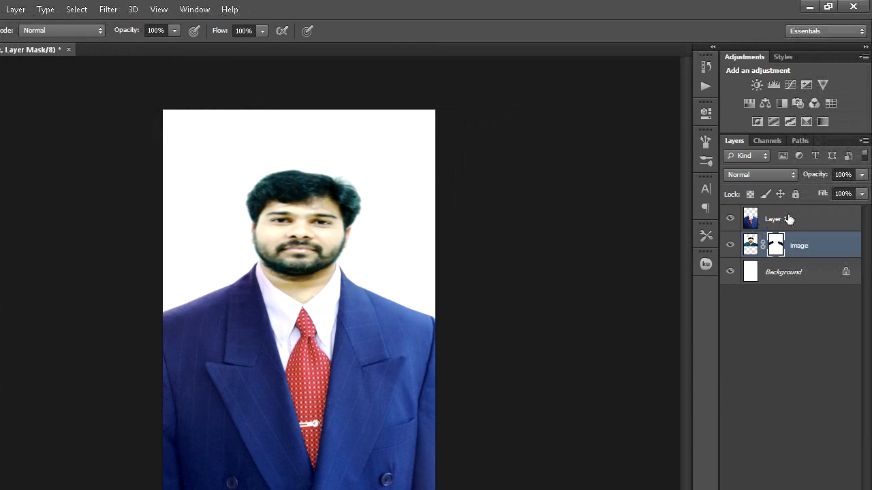
- Merge the coat, portrait and background layers into a single layer
{"action": "left_click", "coordinate": [788, 218], "text": "shift"}
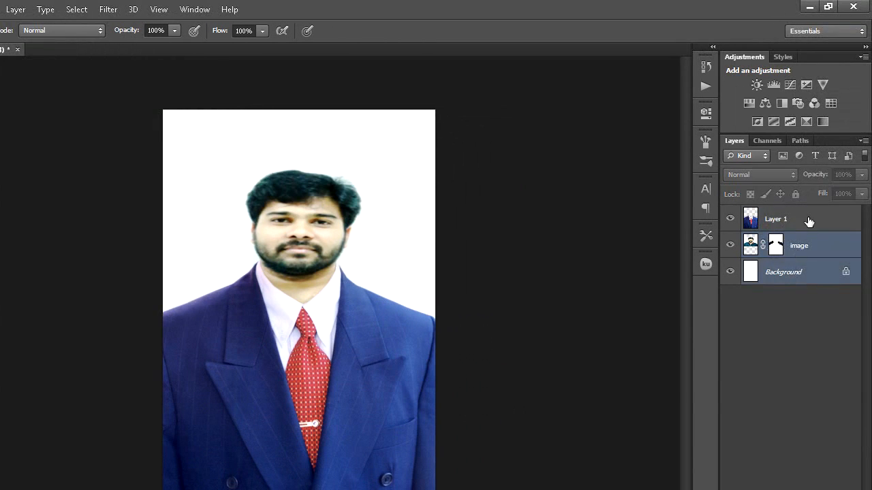
{"action": "left_click", "coordinate": [808, 220]}
{"action": "left_click", "coordinate": [811, 273], "text": "shift"}
{"action": "right_click", "coordinate": [810, 276]}
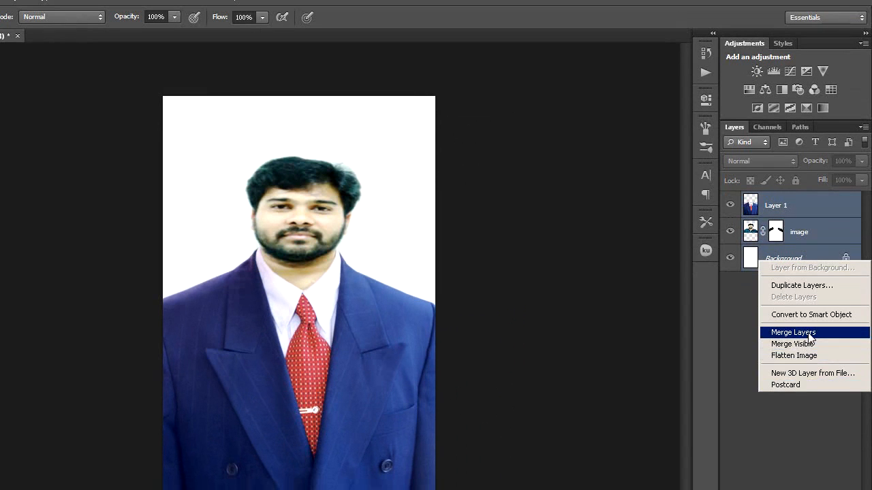
{"action": "left_click", "coordinate": [808, 332]}
- Crop the portrait on all four sides to a head-and-shoulders frame ending just below the tie knot, and apply the crop
{"action": "key", "text": "c"}
{"action": "left_click_drag", "start_coordinate": [408, 116], "coordinate": [402, 142]}
{"action": "left_click_drag", "start_coordinate": [407, 395], "coordinate": [408, 291]}
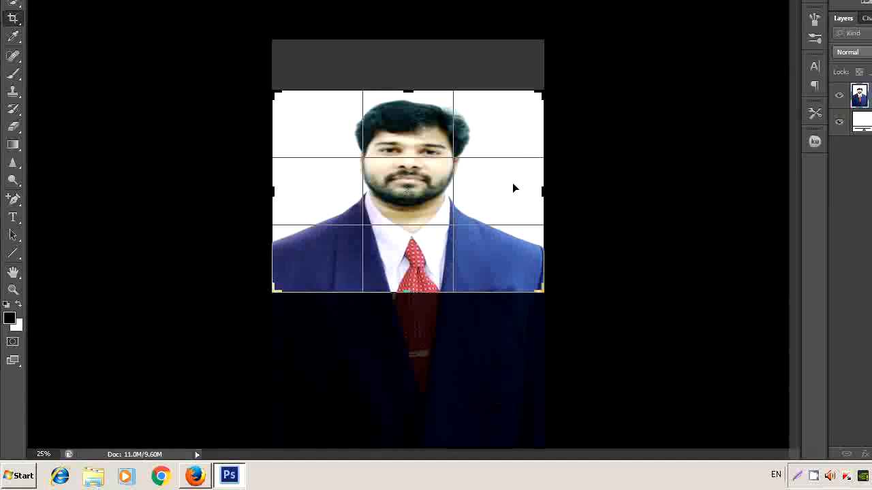
{"action": "left_click_drag", "start_coordinate": [545, 193], "coordinate": [512, 193]}
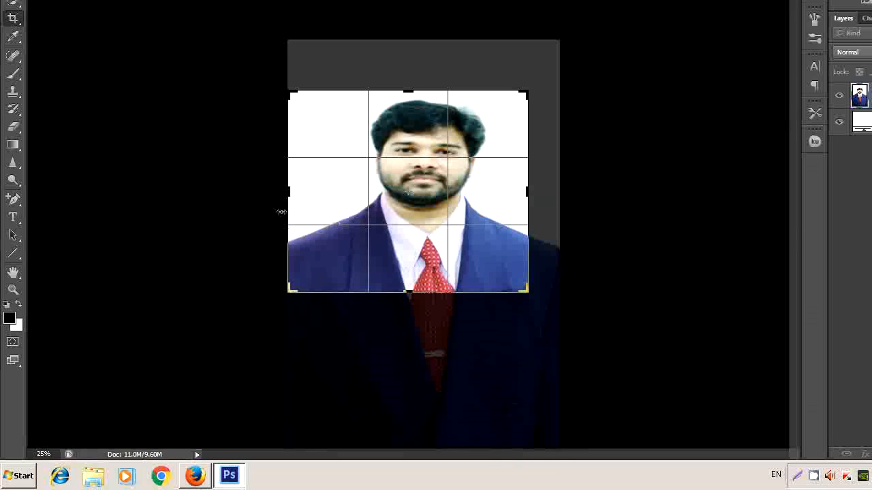
{"action": "left_click_drag", "start_coordinate": [285, 198], "coordinate": [301, 196]}
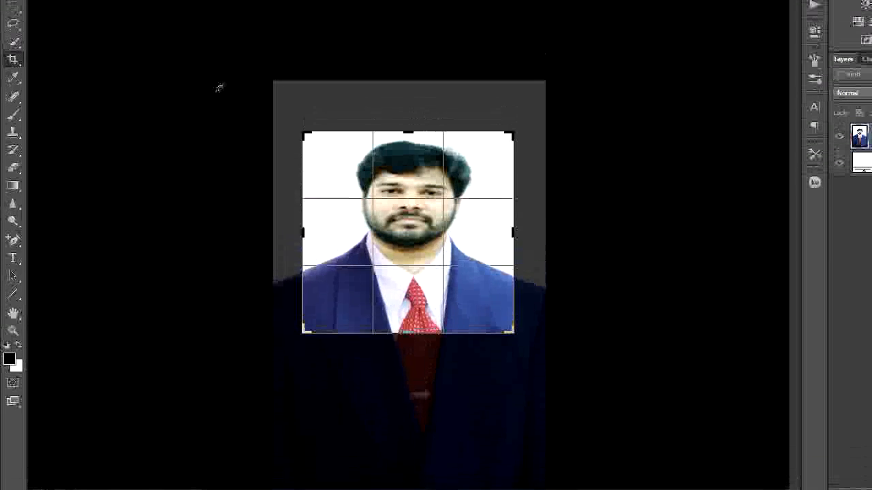
{"action": "left_click", "coordinate": [11, 61]}
{"action": "left_click", "coordinate": [401, 214]}
{"action": "left_click", "coordinate": [16, 77]}
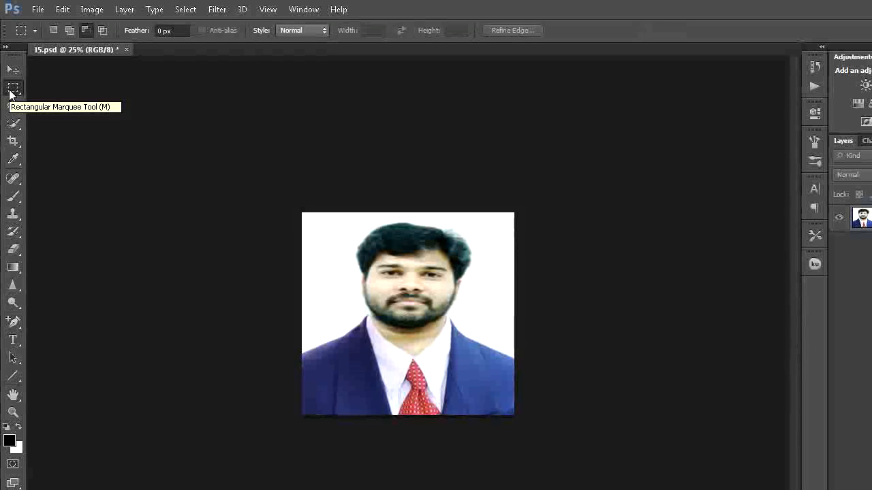
- Find the psd coats 1 file in the Downloads folder, and close the file window
{"action": "left_click", "coordinate": [19, 477]}
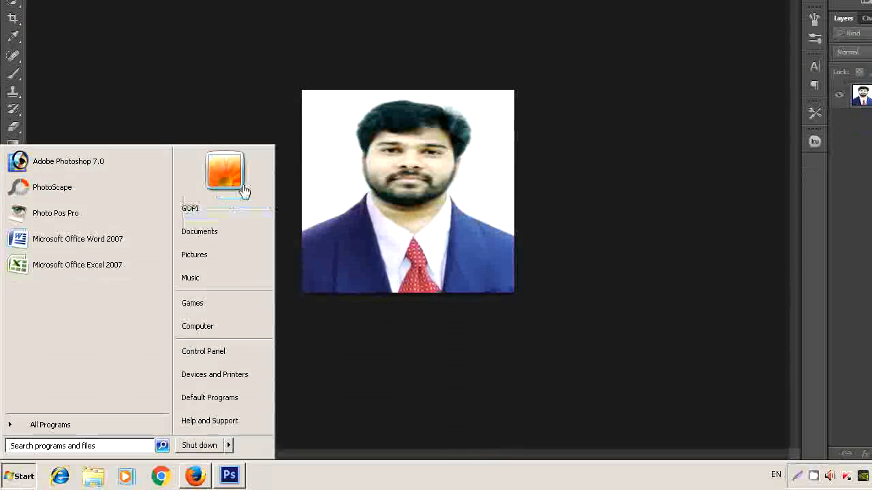
{"action": "left_click", "coordinate": [229, 232]}
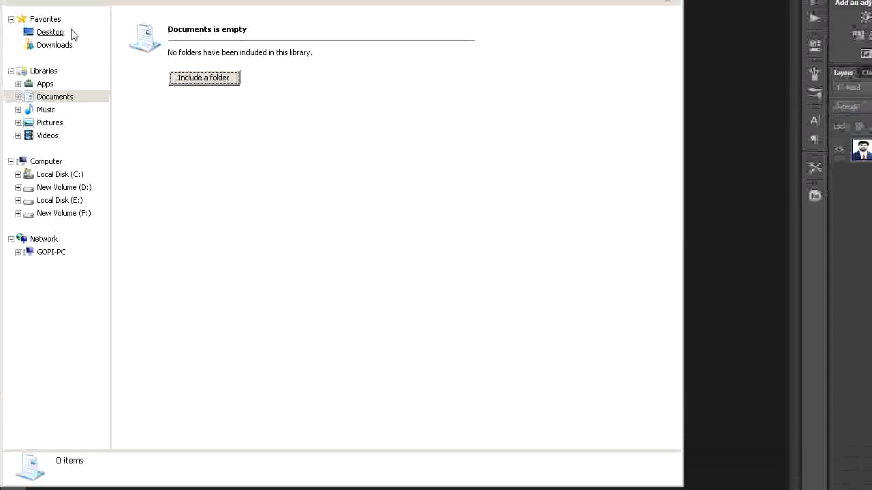
{"action": "left_click", "coordinate": [60, 33]}
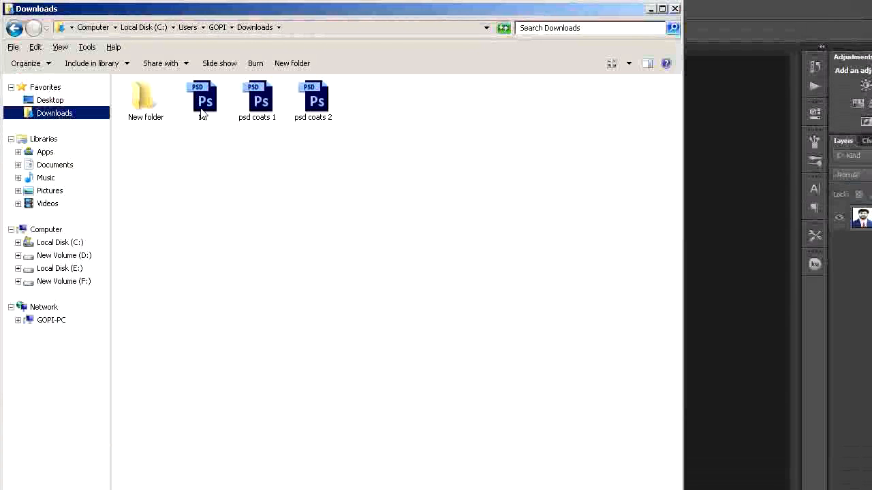
{"action": "left_click", "coordinate": [266, 103]}
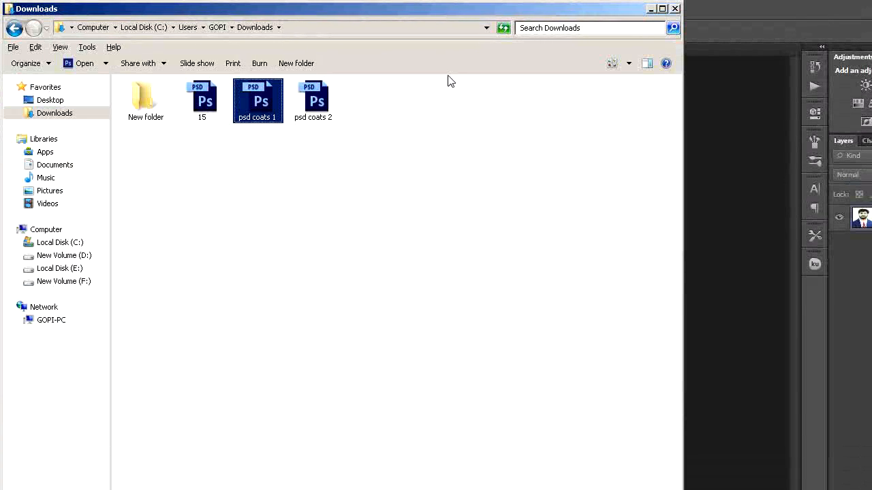
{"action": "left_click", "coordinate": [675, 9]}
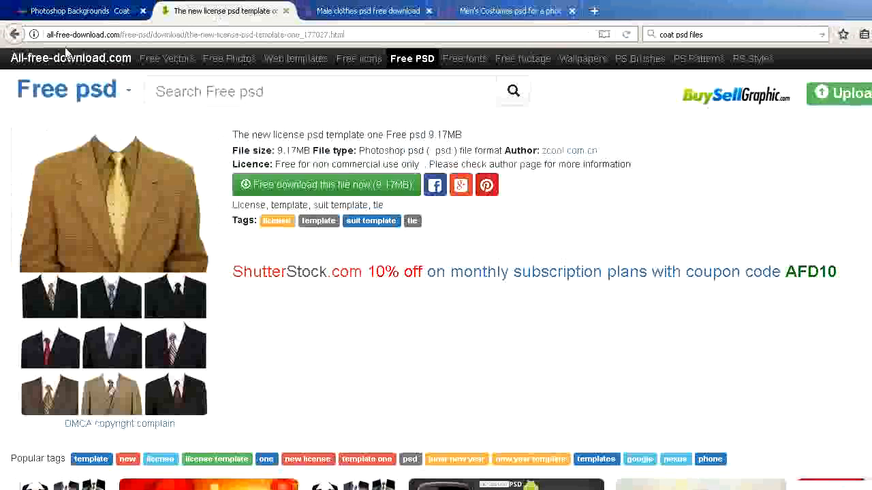
- Look through the men's suit PSD download pages open in the browser, including the Men's Costumes previews
{"action": "left_click", "coordinate": [371, 11]}
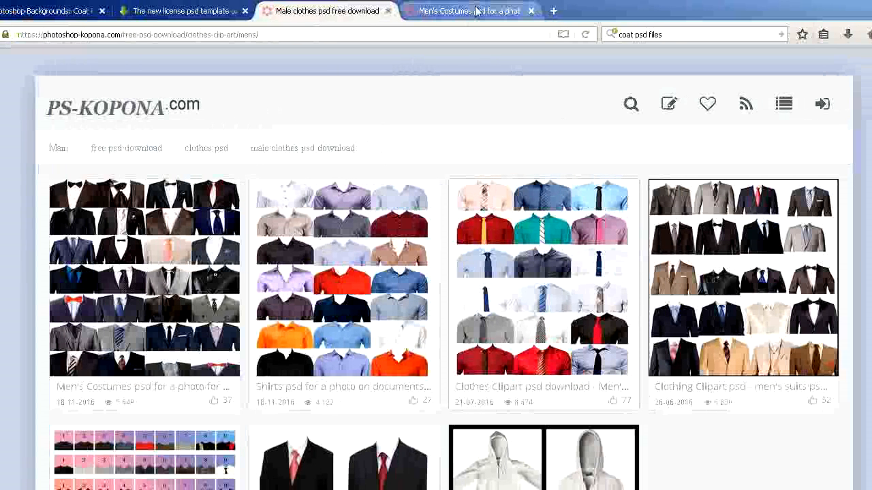
{"action": "left_click", "coordinate": [477, 11]}
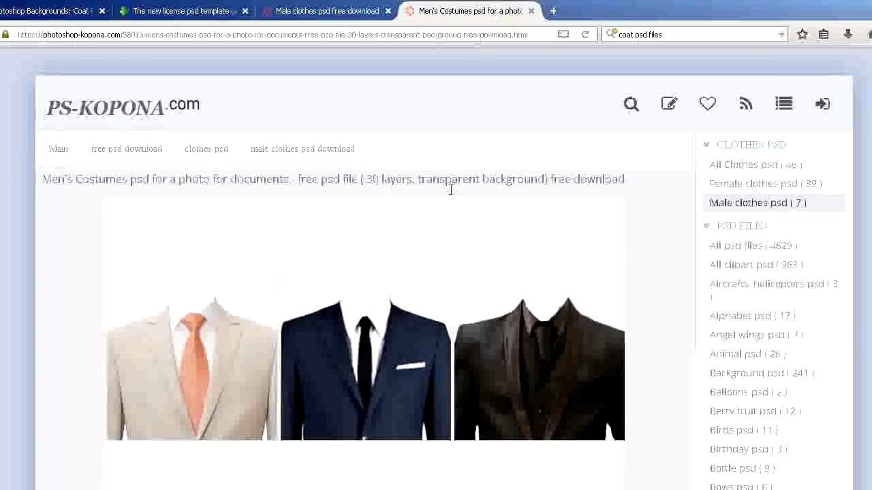
{"action": "scroll", "coordinate": [597, 357], "scroll_direction": "down", "scroll_amount": 5}
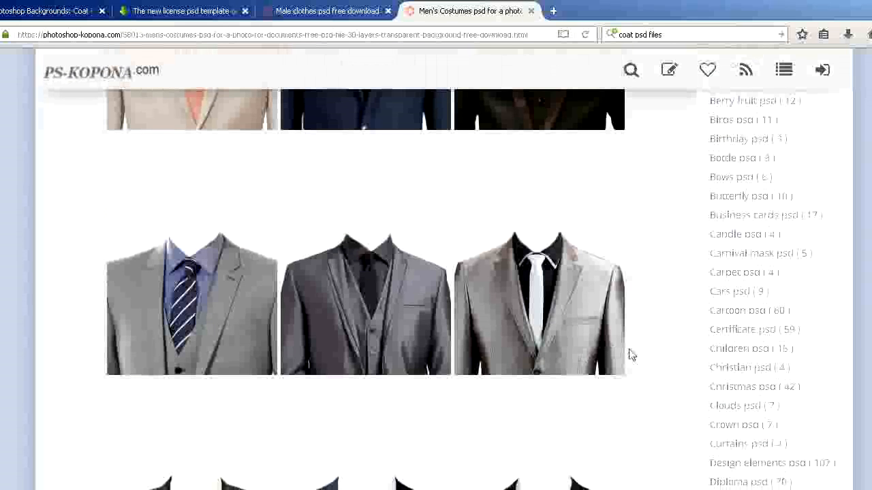
{"action": "scroll", "coordinate": [643, 352], "scroll_direction": "up", "scroll_amount": 3}
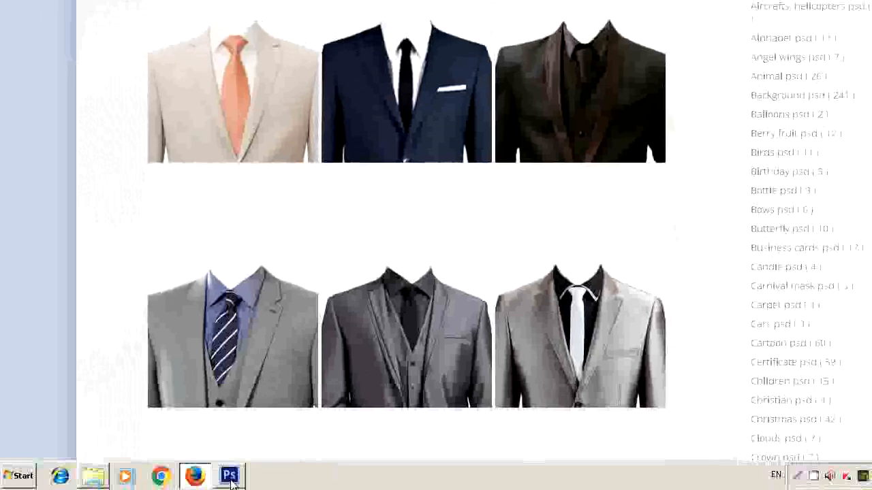
- Switch back to Photoshop and hide Layer 1 and Layer 3 in psd coats 1.psd, keeping the beige coat on Layer 2 selected
{"action": "left_click", "coordinate": [229, 477]}
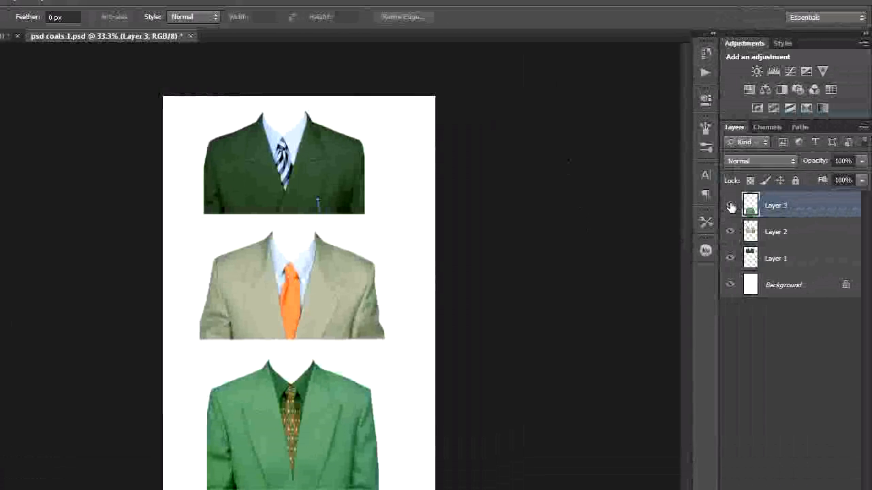
{"action": "left_click", "coordinate": [731, 259]}
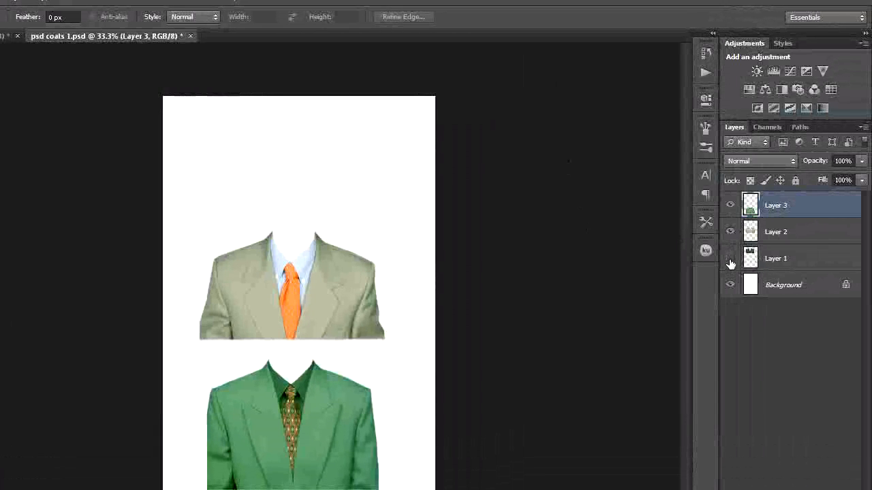
{"action": "left_click", "coordinate": [731, 208]}
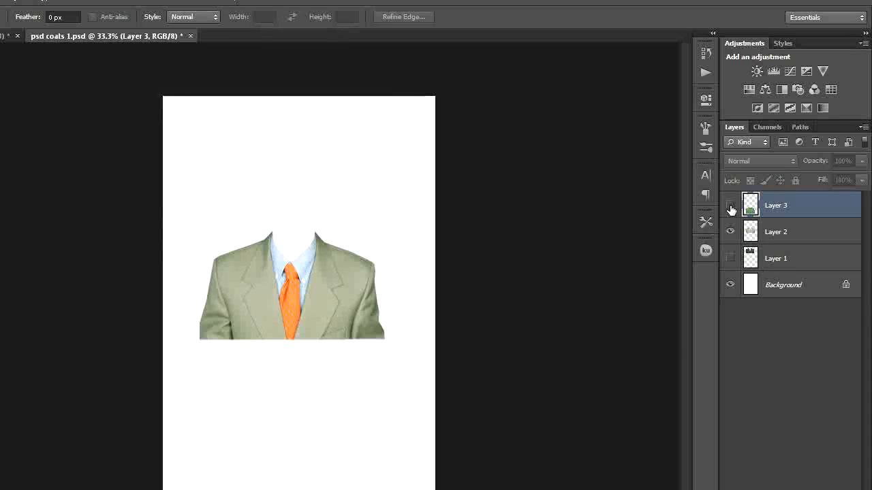
{"action": "left_click", "coordinate": [786, 233]}
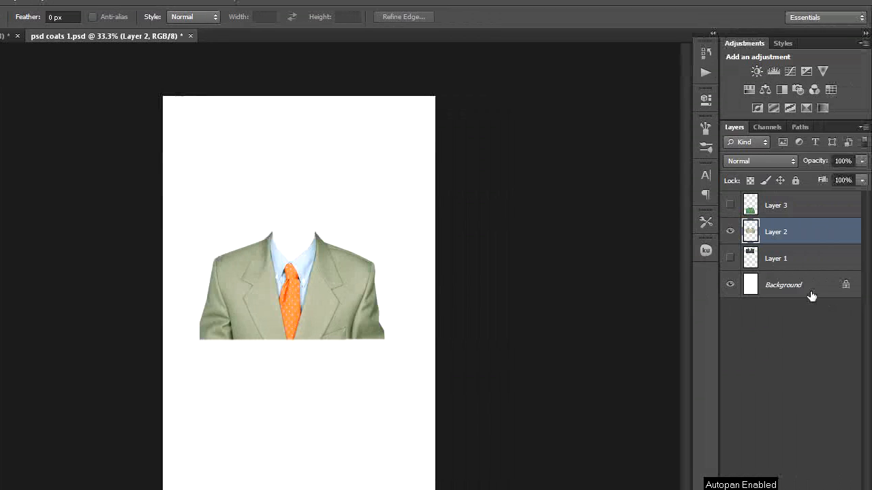
- Place the portrait file named image from the Desktop directly above the Background layer
{"action": "left_click", "coordinate": [811, 295]}
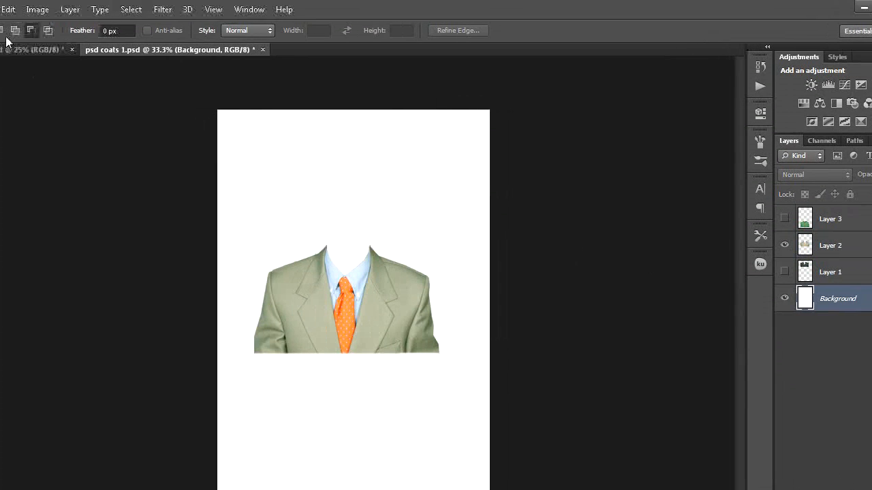
{"action": "left_click", "coordinate": [37, 10]}
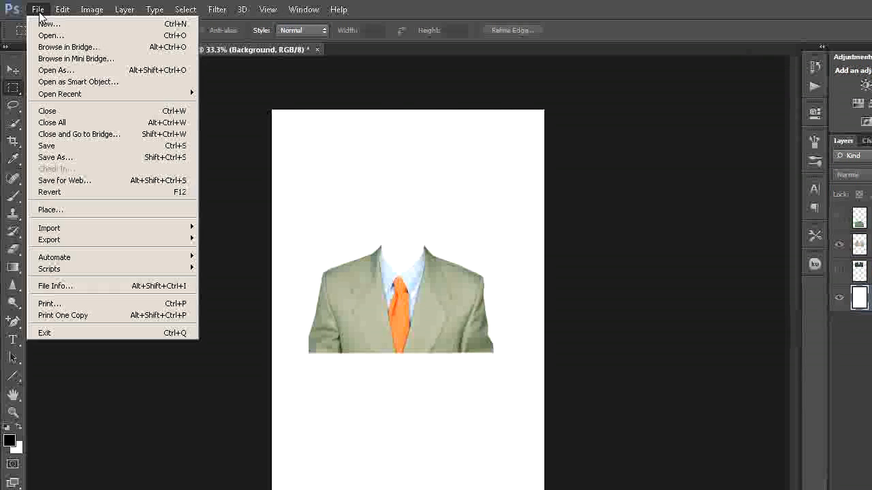
{"action": "left_click", "coordinate": [50, 209]}
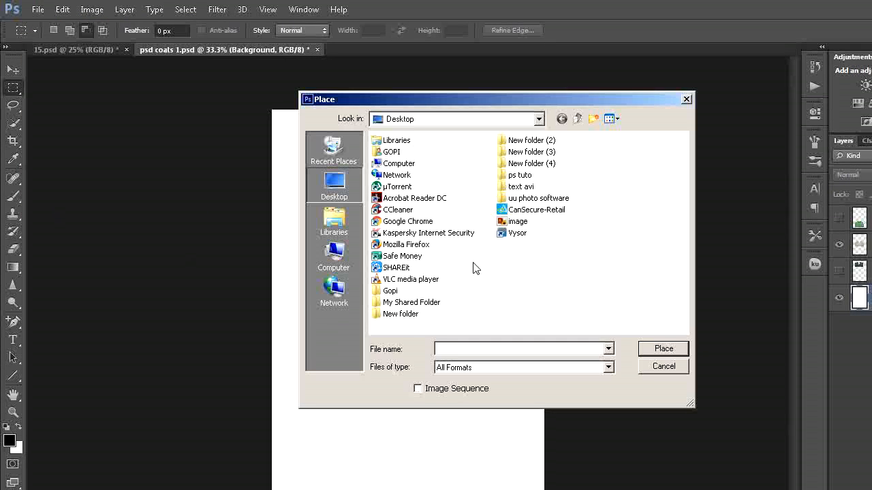
{"action": "left_click", "coordinate": [518, 222]}
{"action": "left_click", "coordinate": [664, 349]}
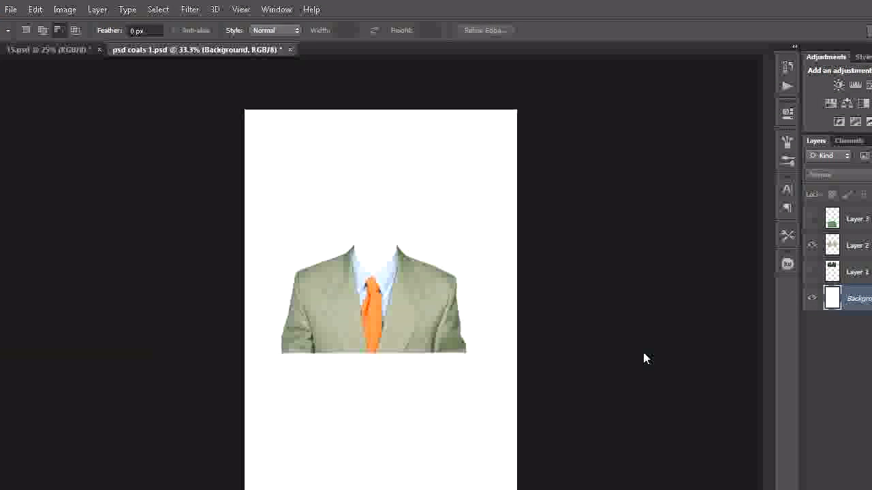
- Move the portrait up behind the beige coat's collar, narrow it to about 87% width, and commit the placement
{"action": "left_click_drag", "start_coordinate": [385, 257], "coordinate": [383, 184]}
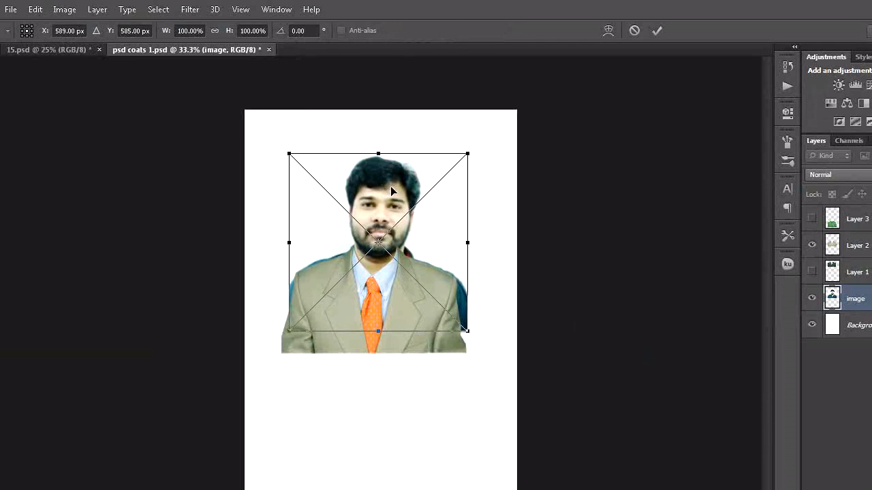
{"action": "mouse_move", "coordinate": [469, 243]}
{"action": "left_mouse_down"}
{"action": "mouse_move", "coordinate": [446, 237]}
{"action": "mouse_move", "coordinate": [457, 236]}
{"action": "left_mouse_up"}
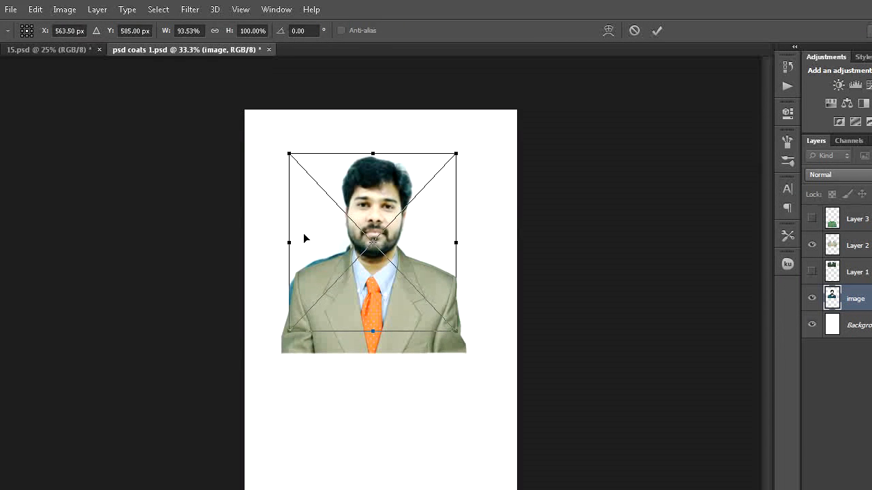
{"action": "left_click_drag", "start_coordinate": [291, 243], "coordinate": [298, 243]}
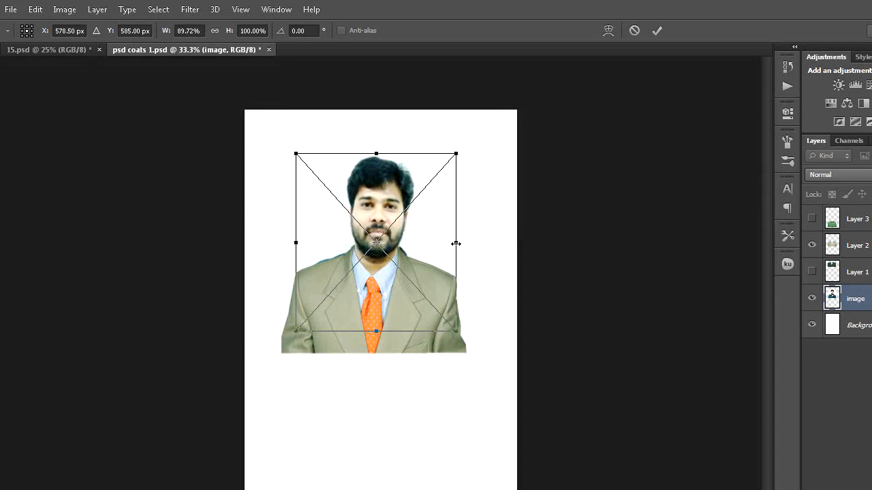
{"action": "left_click_drag", "start_coordinate": [455, 243], "coordinate": [452, 242]}
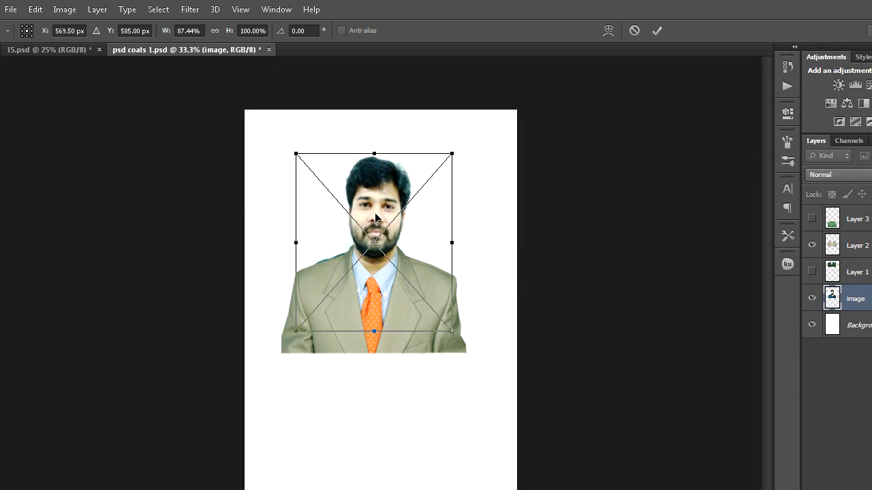
{"action": "left_click_drag", "start_coordinate": [374, 219], "coordinate": [374, 218]}
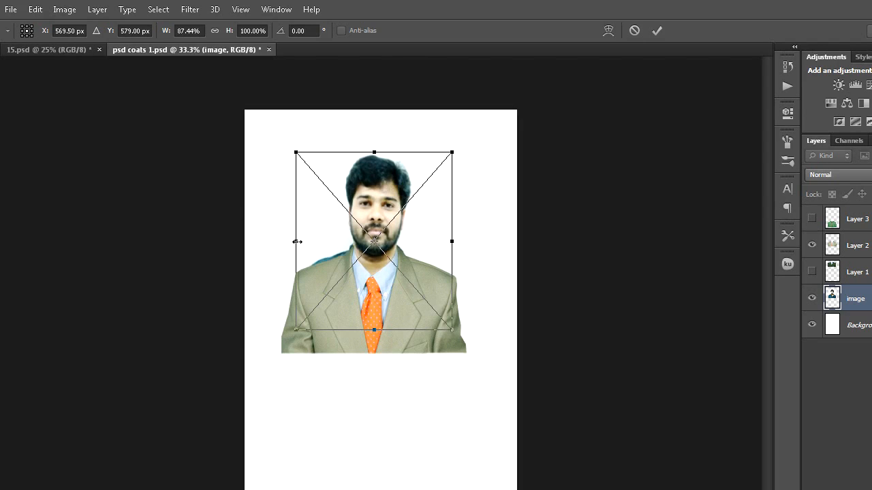
{"action": "left_click", "coordinate": [11, 89]}
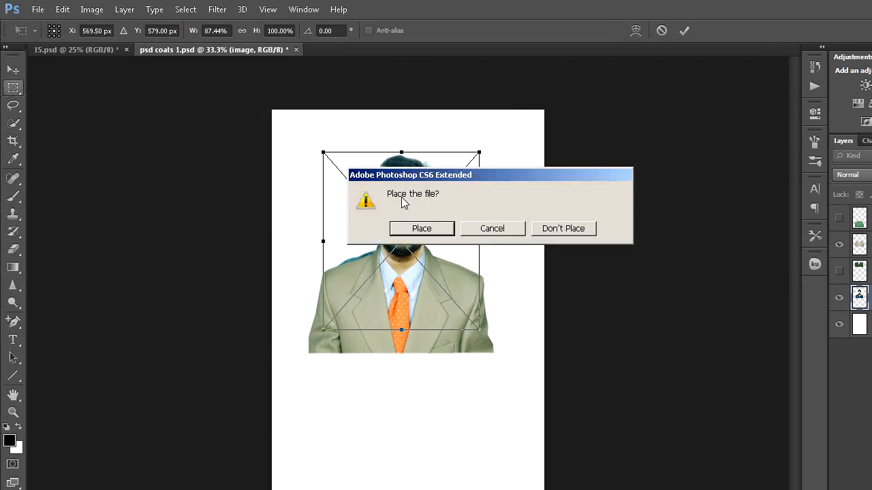
{"action": "left_click", "coordinate": [419, 227]}
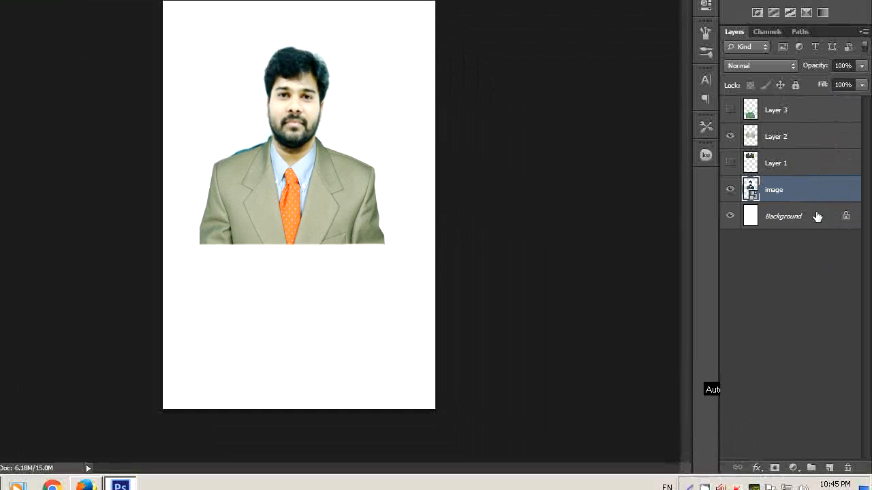
- Rasterize the placed image layer and add a layer mask to it
{"action": "right_click", "coordinate": [812, 199]}
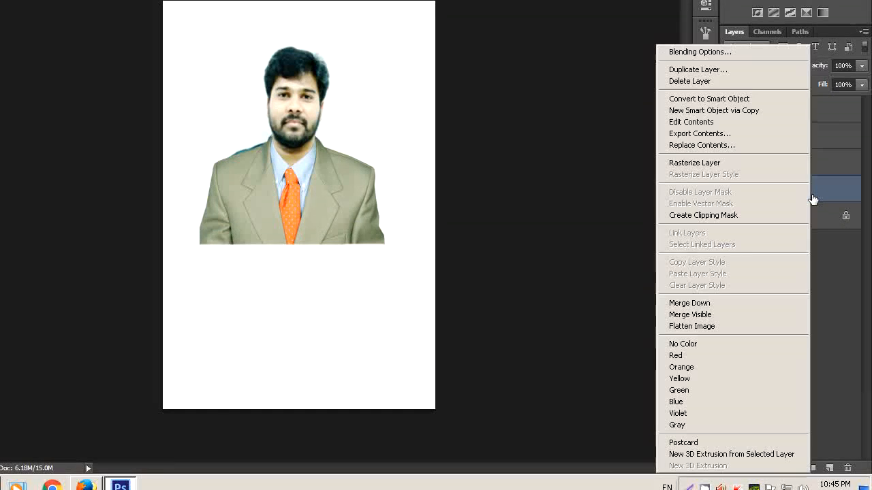
{"action": "left_click", "coordinate": [717, 163]}
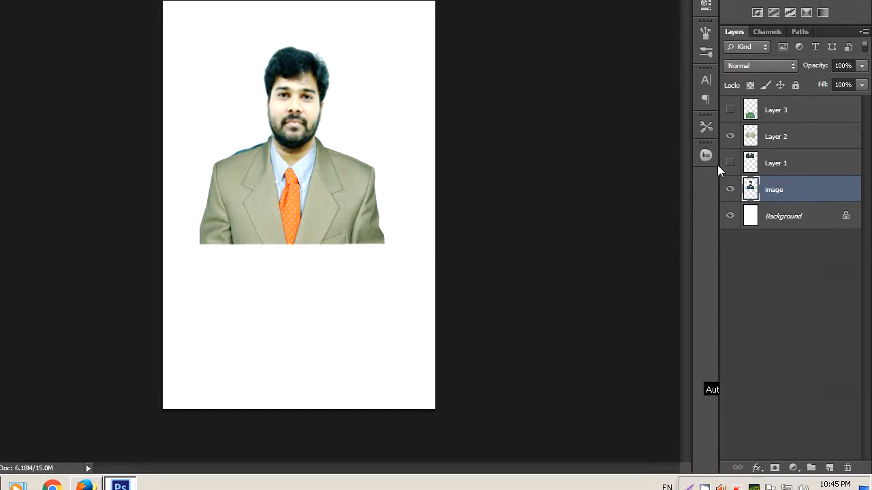
{"action": "left_click", "coordinate": [774, 454]}
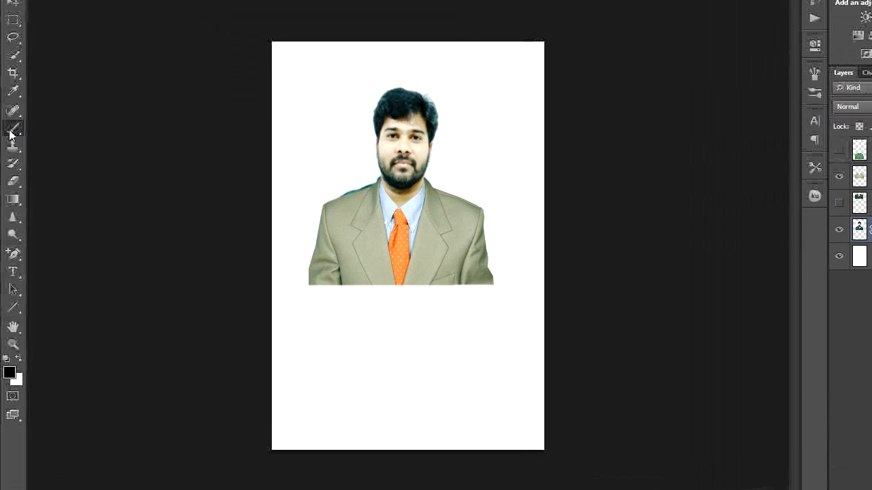
- Paint black on the mask with the Brush tool to hide the original clothing above the beige coat's shoulders
{"action": "left_click", "coordinate": [12, 129]}
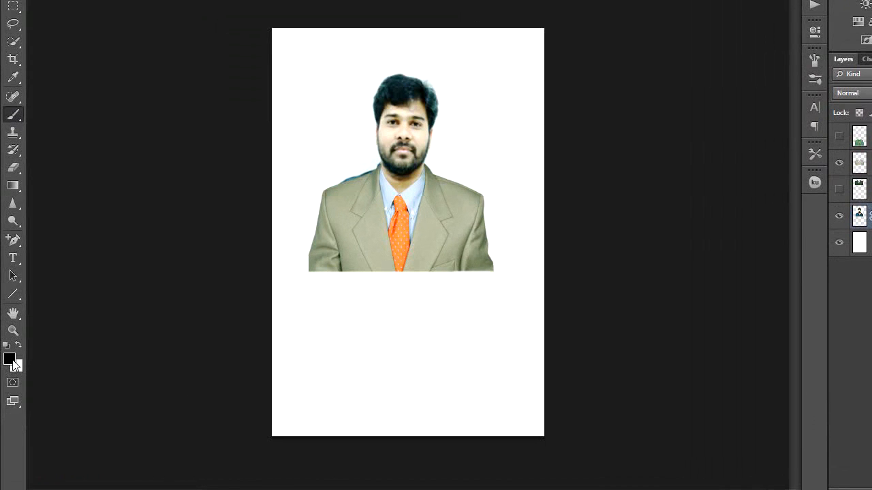
{"action": "left_click_drag", "start_coordinate": [354, 174], "coordinate": [347, 180]}
{"action": "left_click_drag", "start_coordinate": [427, 170], "coordinate": [430, 168]}
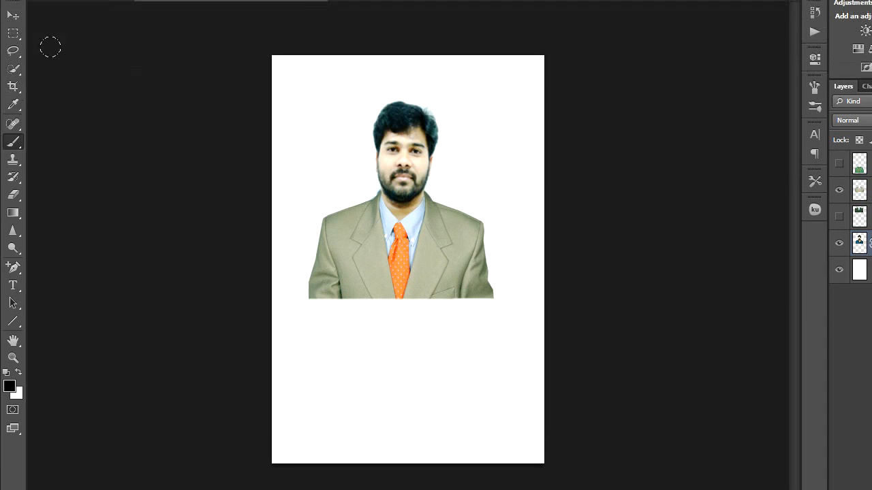
- Crop the canvas tightly around the head and beige coat, trimming the outer sleeves and the empty area below, and apply the crop
{"action": "left_click", "coordinate": [13, 58]}
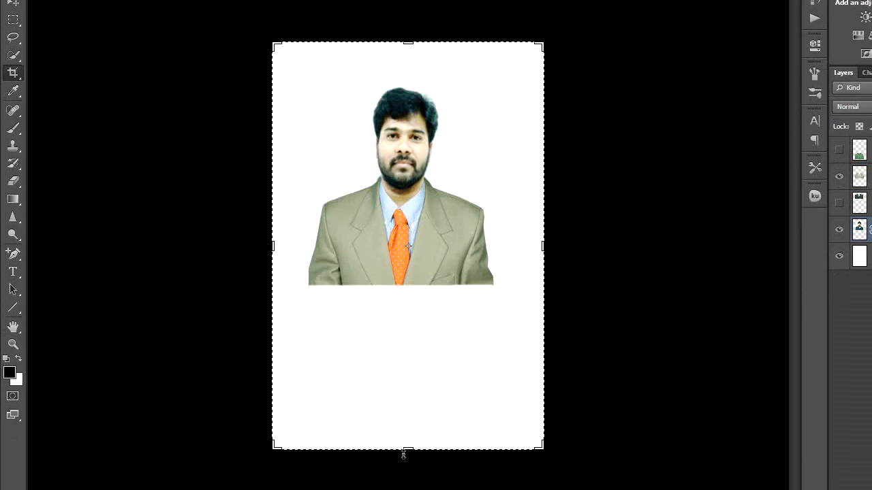
{"action": "left_click_drag", "start_coordinate": [409, 393], "coordinate": [408, 311]}
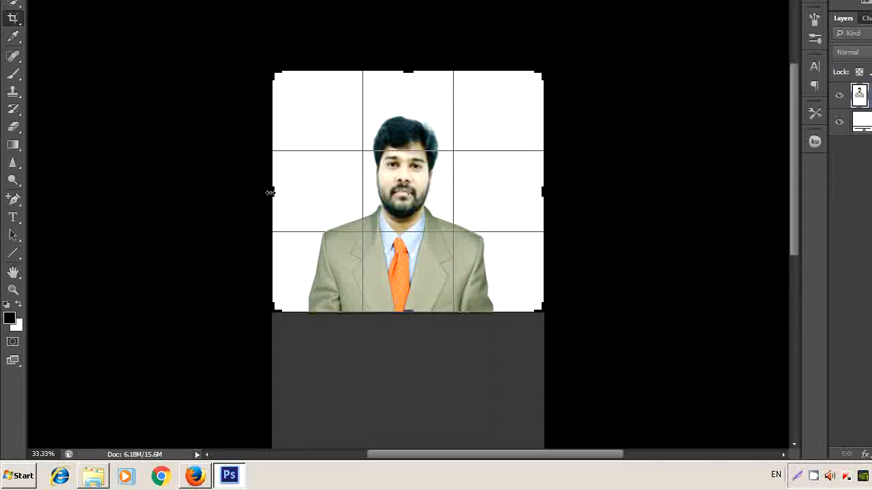
{"action": "left_click_drag", "start_coordinate": [271, 193], "coordinate": [296, 194]}
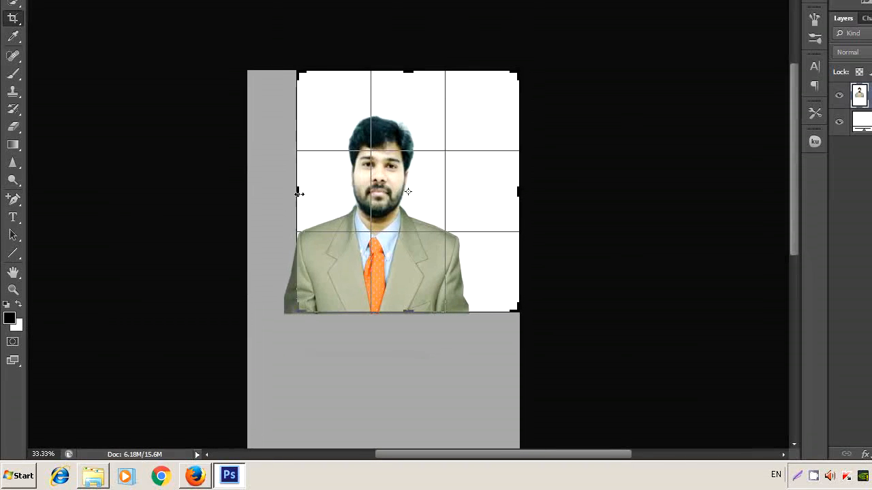
{"action": "left_click_drag", "start_coordinate": [523, 193], "coordinate": [492, 191]}
{"action": "left_click_drag", "start_coordinate": [407, 86], "coordinate": [404, 102]}
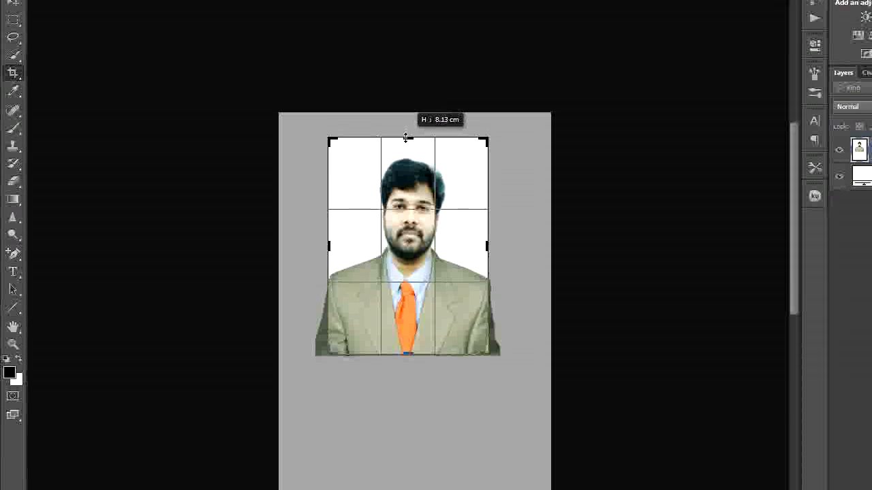
{"action": "left_click_drag", "start_coordinate": [404, 143], "coordinate": [404, 144]}
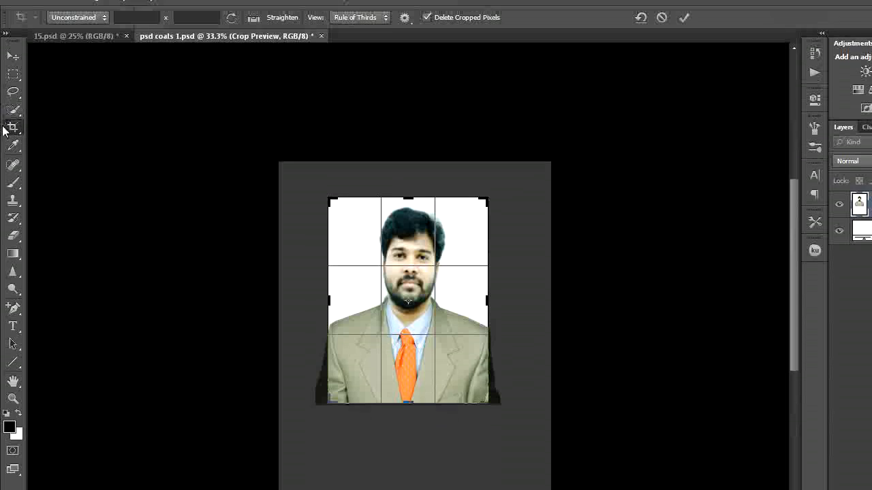
{"action": "left_click", "coordinate": [12, 71]}
{"action": "left_click", "coordinate": [431, 218]}
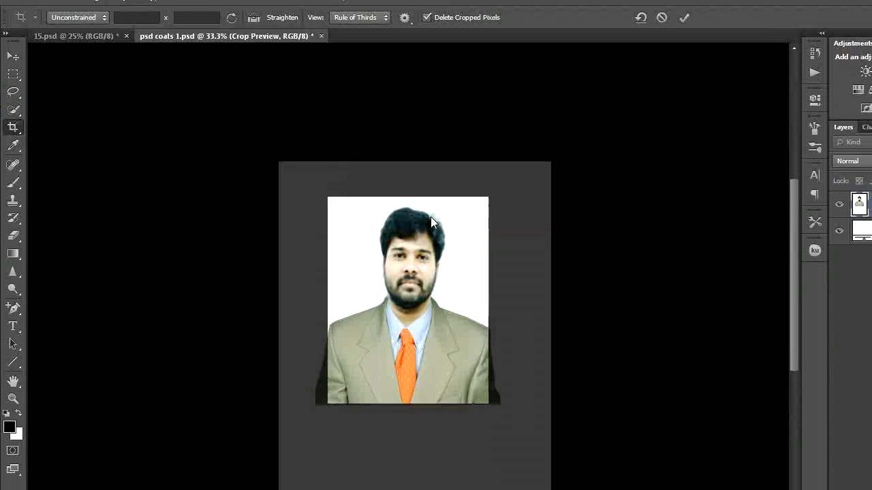
{"action": "left_click", "coordinate": [11, 76]}
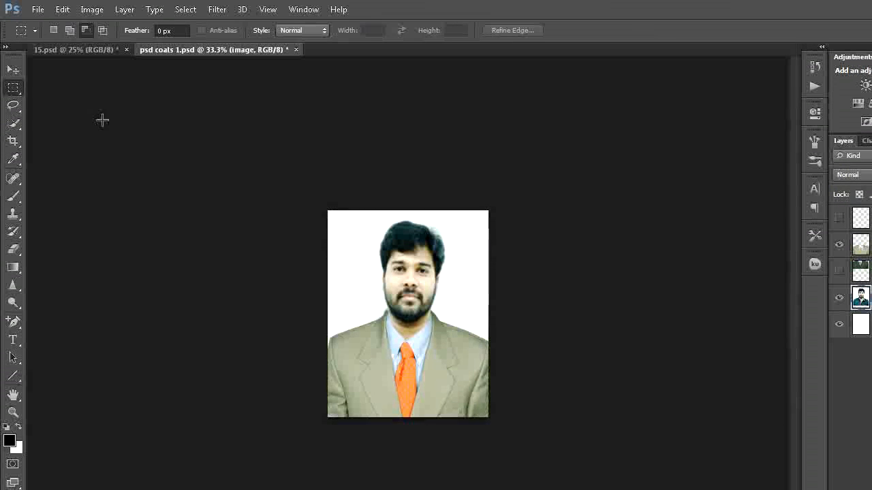